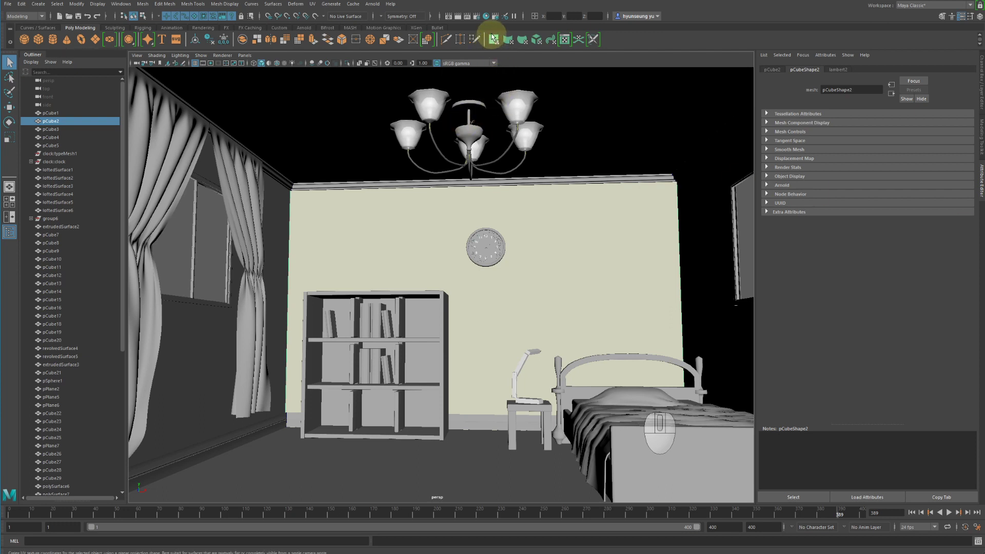
# Open the Hypershade, then move and widen its window so the node graph has more room.
pyautogui.click(121, 4)
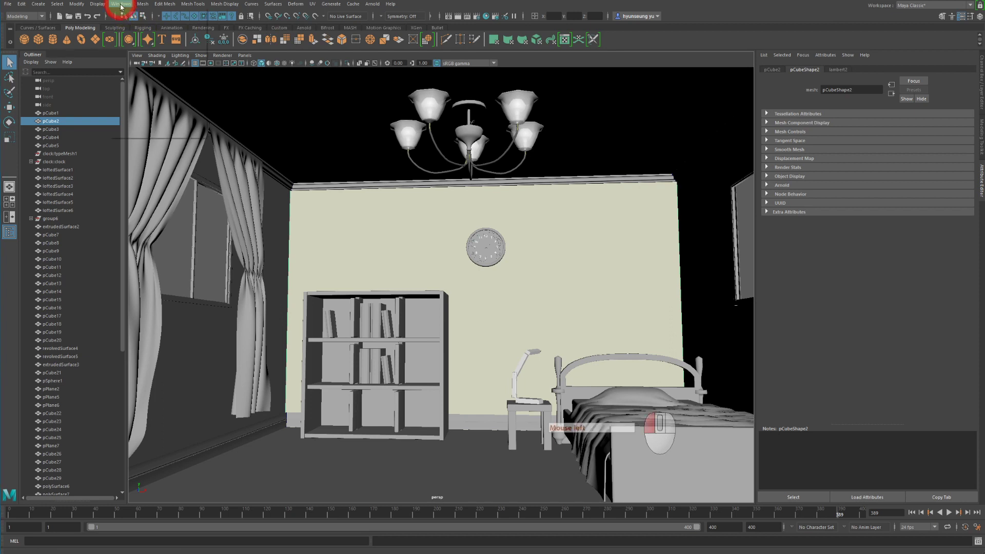
pyautogui.moveTo(145, 42)
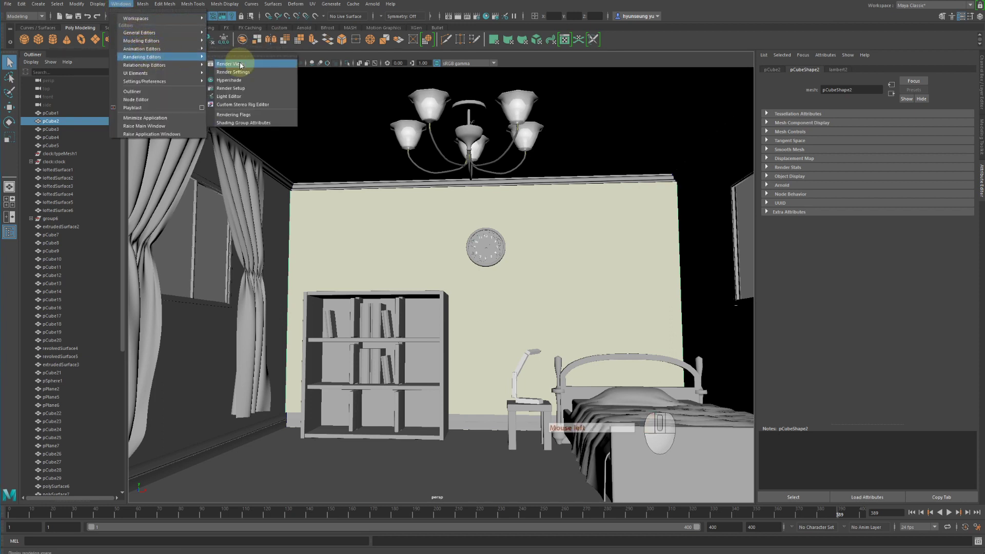
pyautogui.click(235, 81)
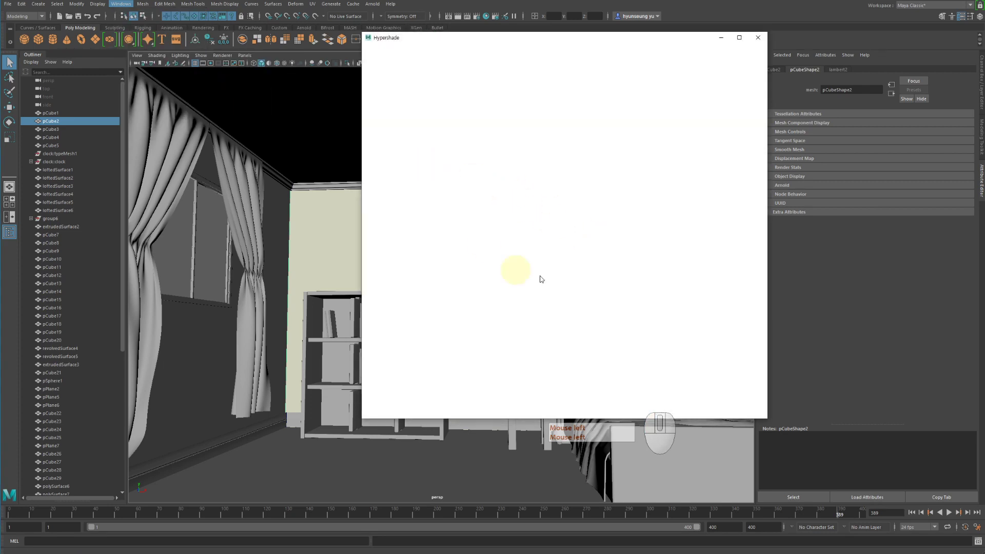
pyautogui.click(548, 42)
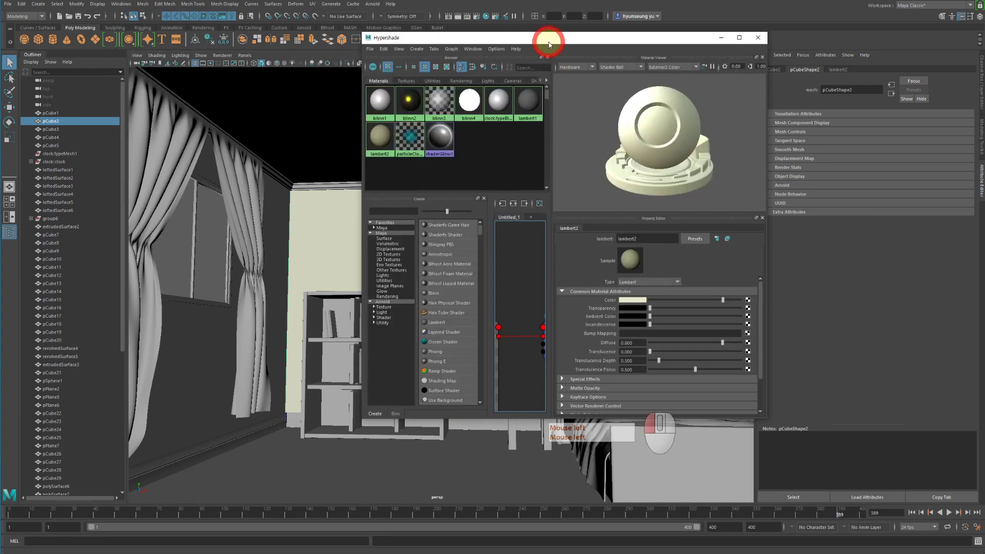
pyautogui.moveTo(549, 43); pyautogui.dragTo(715, 44)
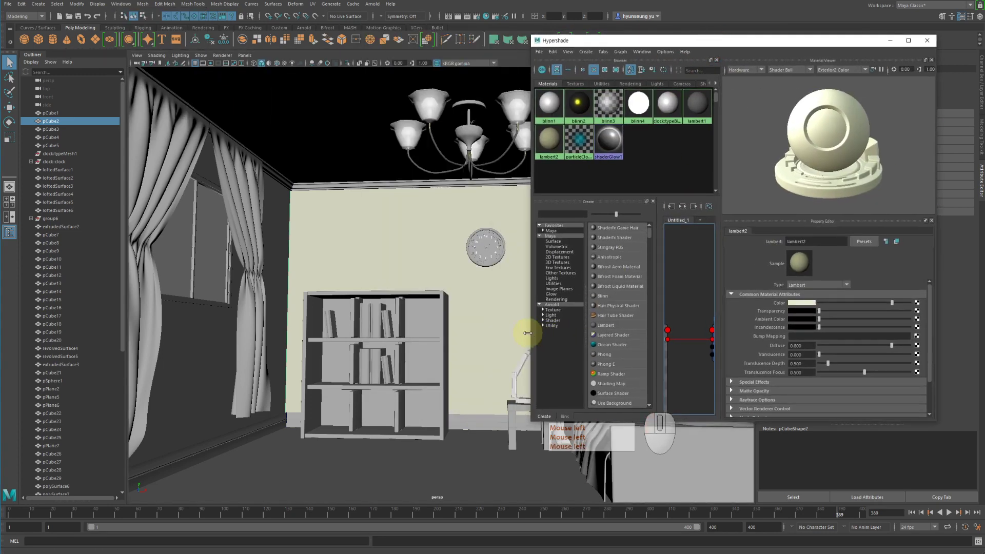
pyautogui.moveTo(528, 333); pyautogui.dragTo(435, 331)
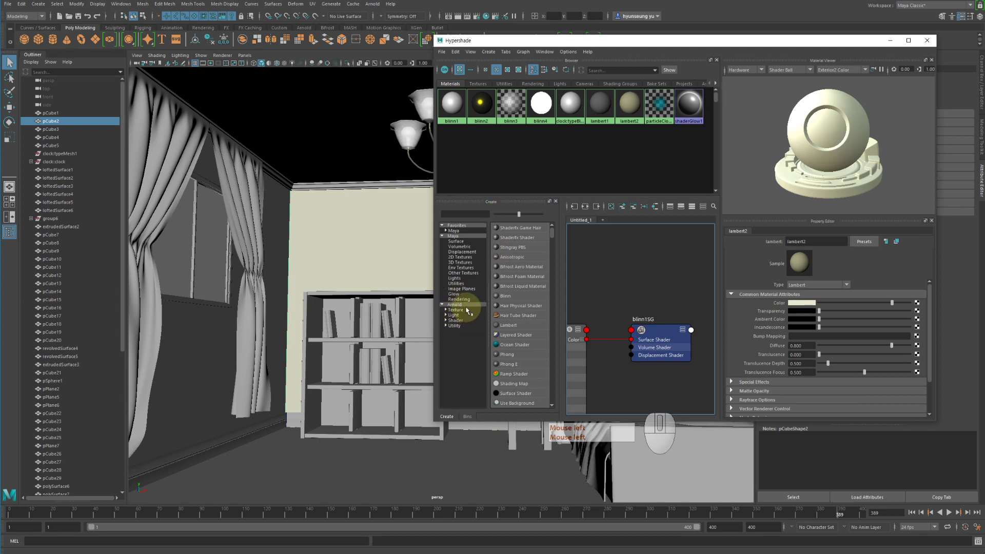
# Browse the Arnold node categories and create an aiStandardSurface material from the Shader category.
pyautogui.click(469, 306)
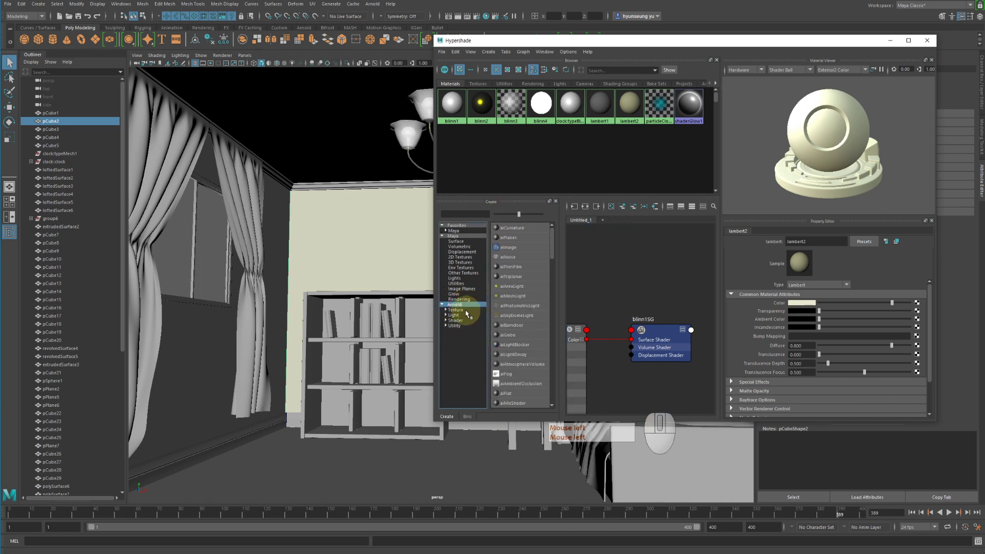
pyautogui.click(465, 315)
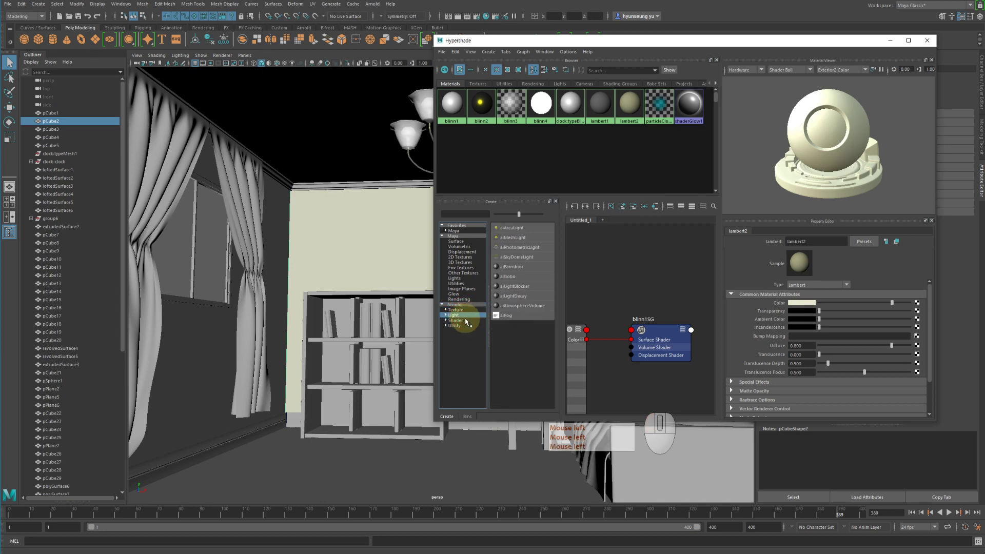
pyautogui.click(465, 322)
pyautogui.click(465, 326)
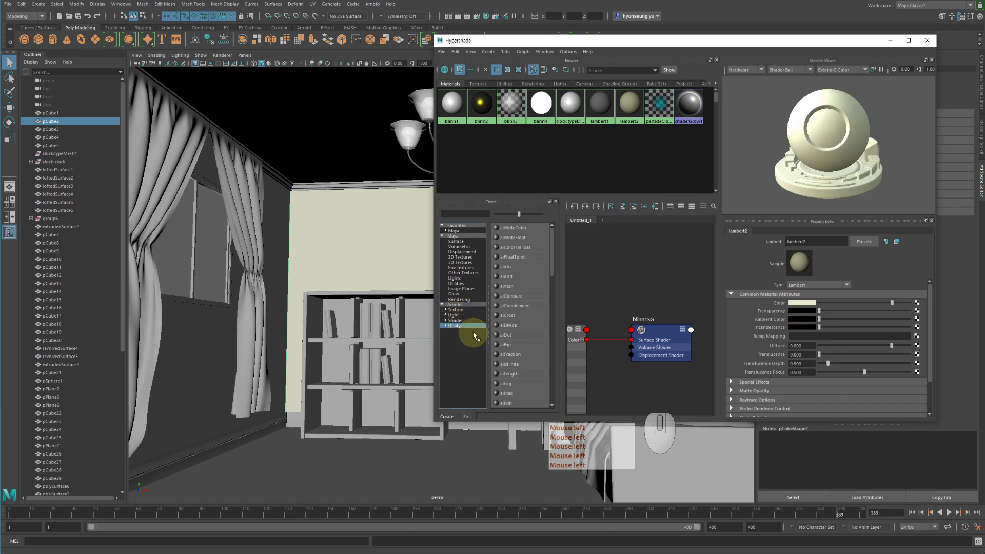
pyautogui.click(458, 320)
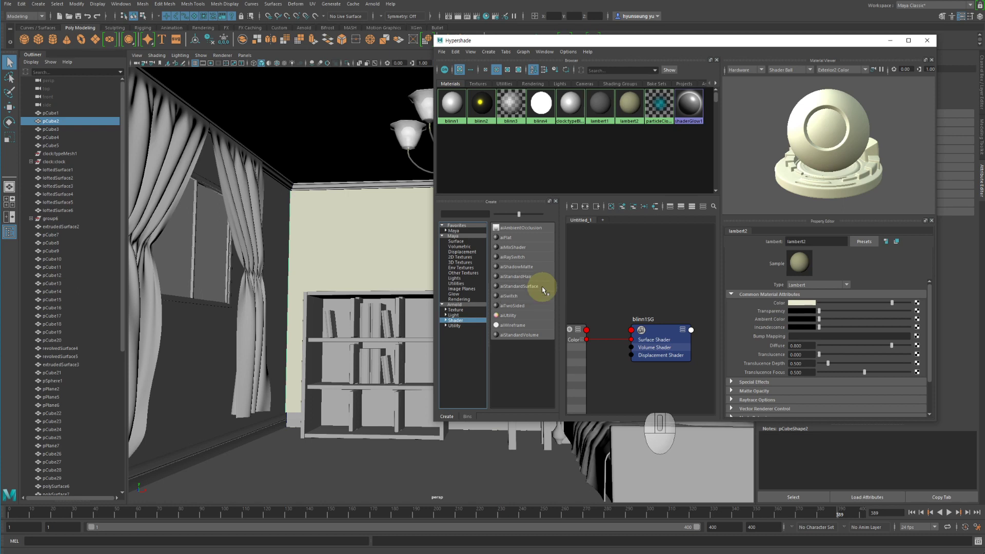
pyautogui.click(522, 286)
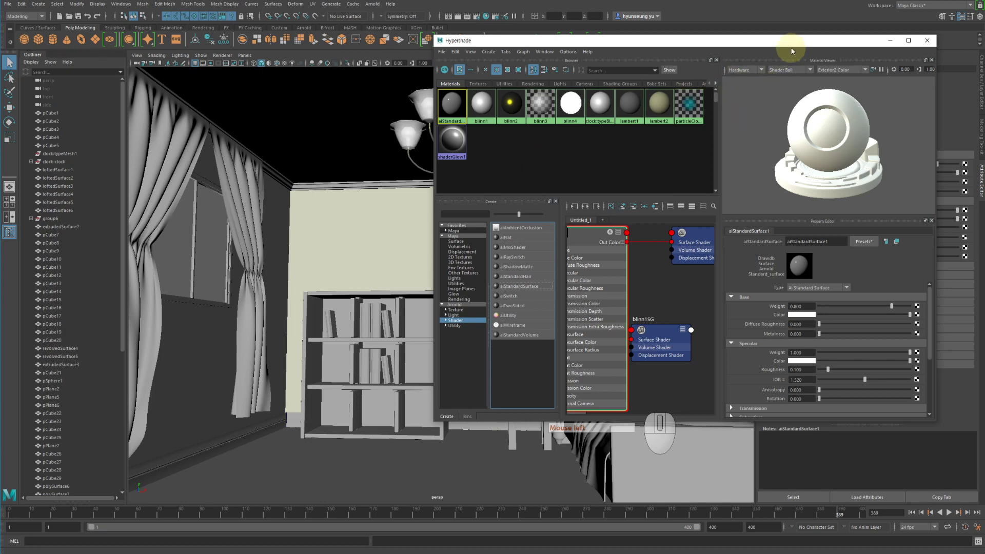
# Enlarge the Hypershade window and look over the attribute sections of the aiStandardSurface1 material.
pyautogui.moveTo(792, 46); pyautogui.dragTo(617, 34)
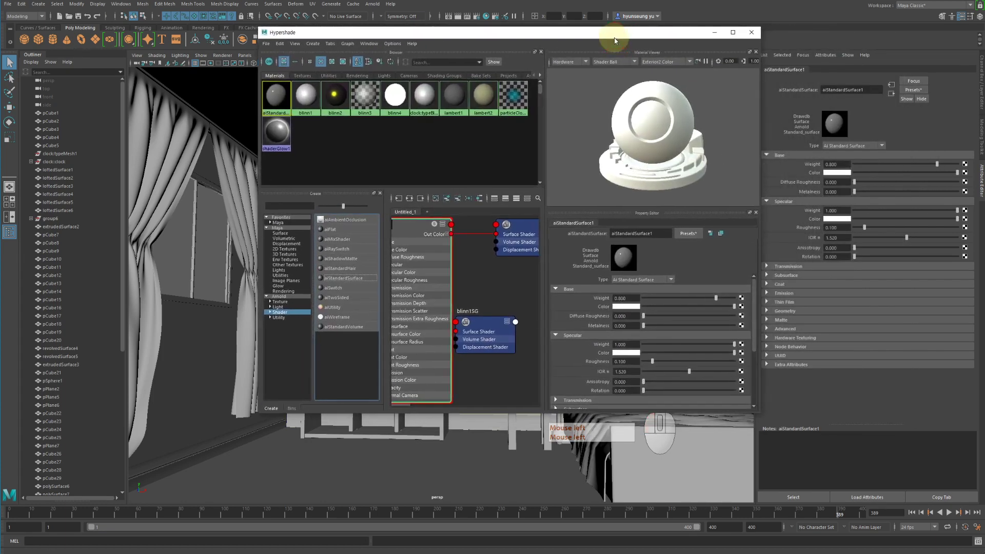
pyautogui.click(729, 370)
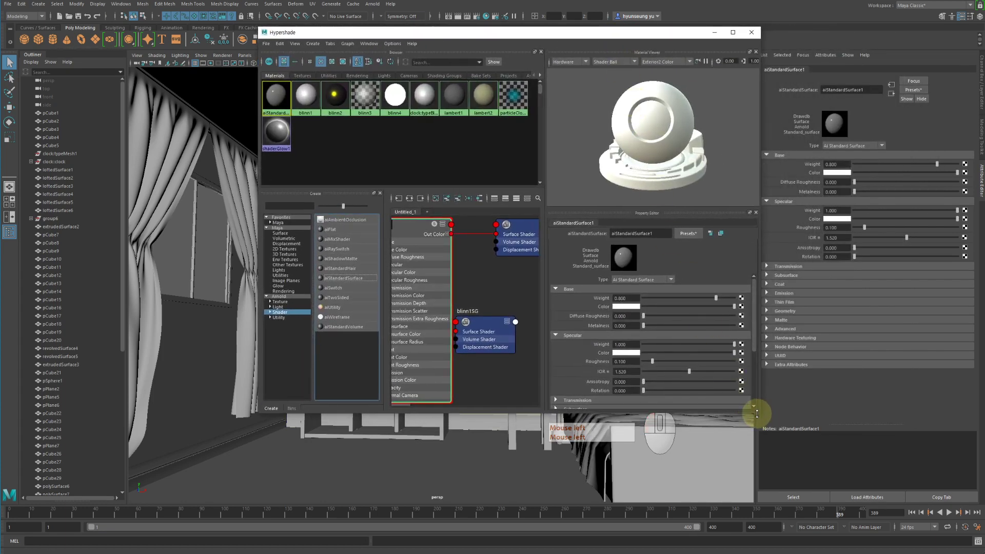
pyautogui.moveTo(758, 412); pyautogui.dragTo(791, 464)
pyautogui.scroll(-2, 697, 356)
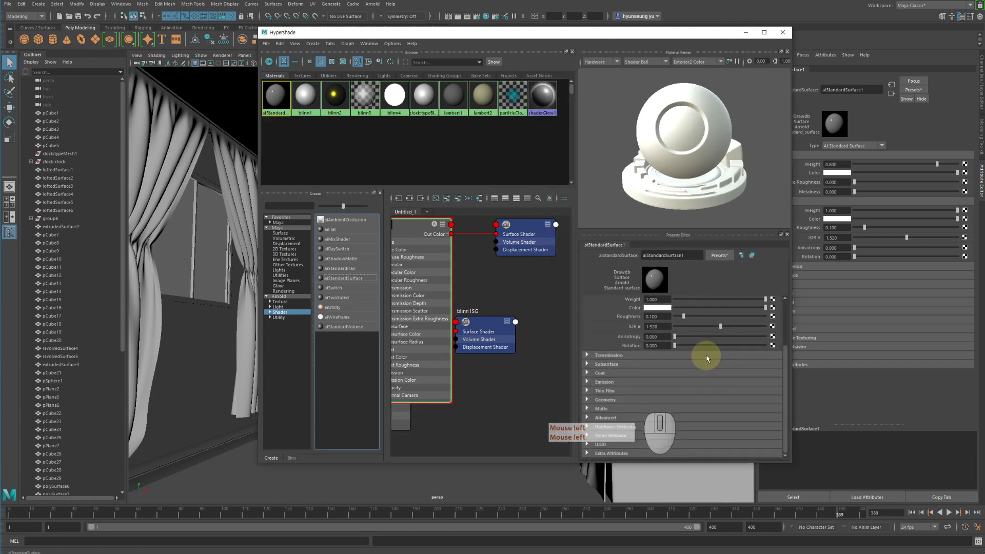
pyautogui.scroll(2, 722, 362)
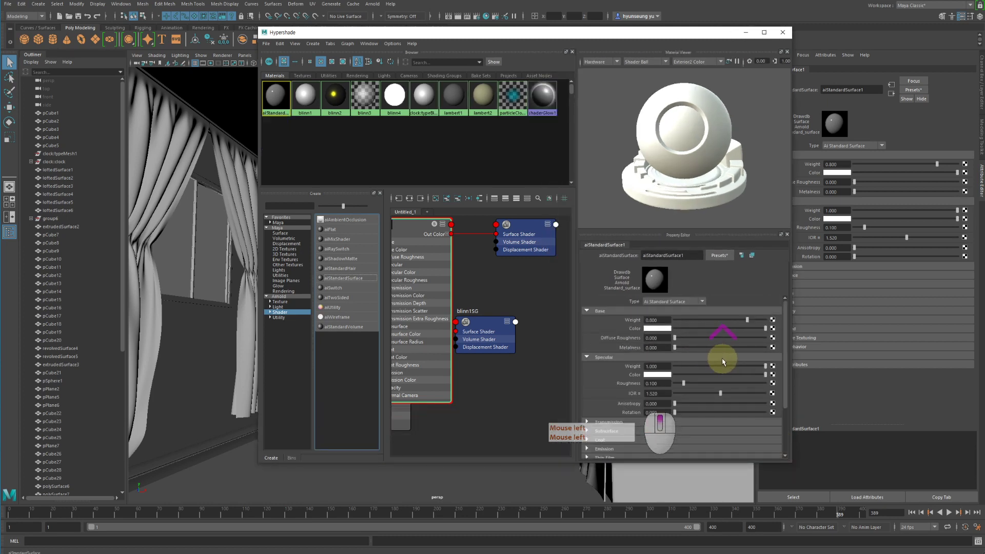
pyautogui.click(277, 99)
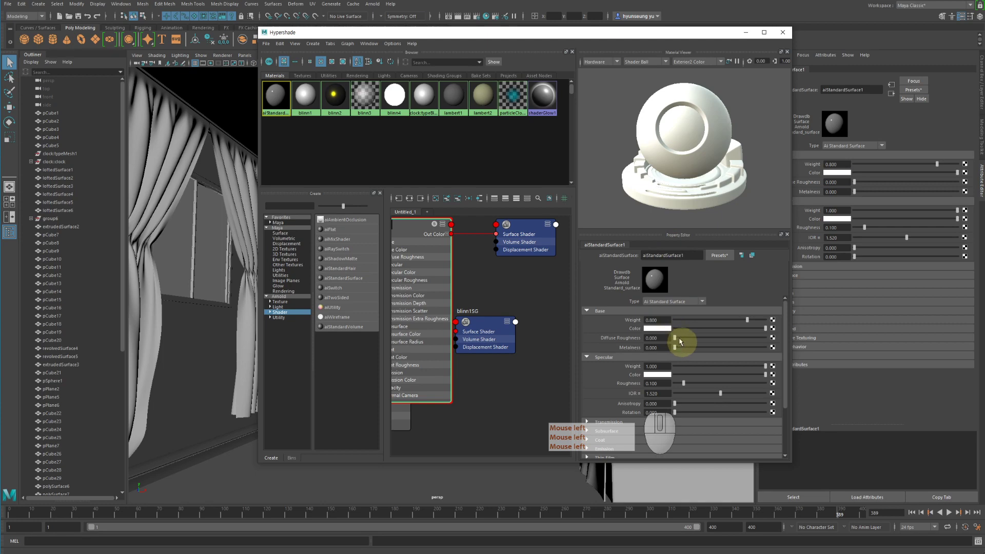
# Assign the aiStandardSurface1 material to the bowl-shaped centre piece of the chandelier.
pyautogui.moveTo(469, 27); pyautogui.dragTo(798, 55)
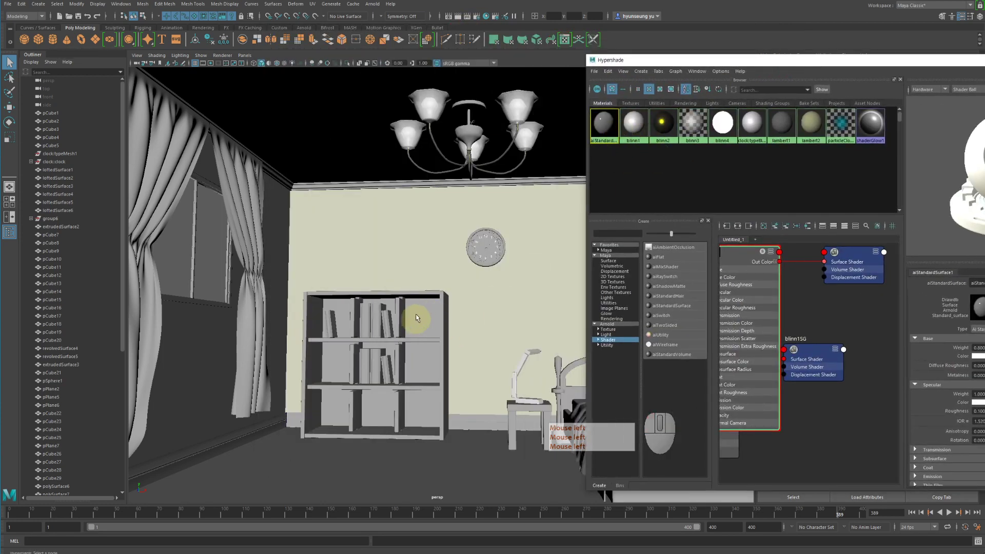
pyautogui.click(463, 138)
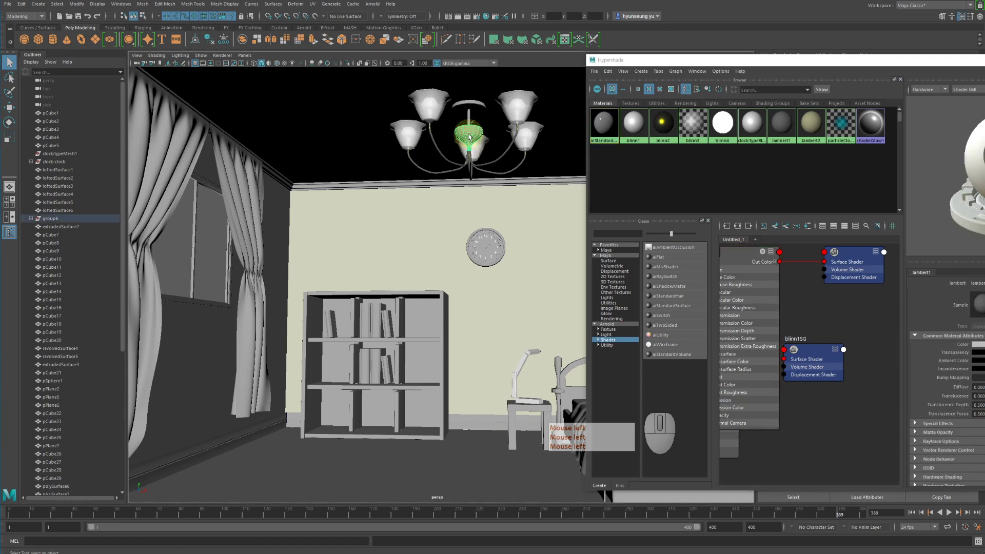
pyautogui.scroll(2, 485, 137)
pyautogui.keyDown('alt'); pyautogui.moveTo(501, 152); pyautogui.dragTo(455, 268, button='middle'); pyautogui.keyUp('alt')
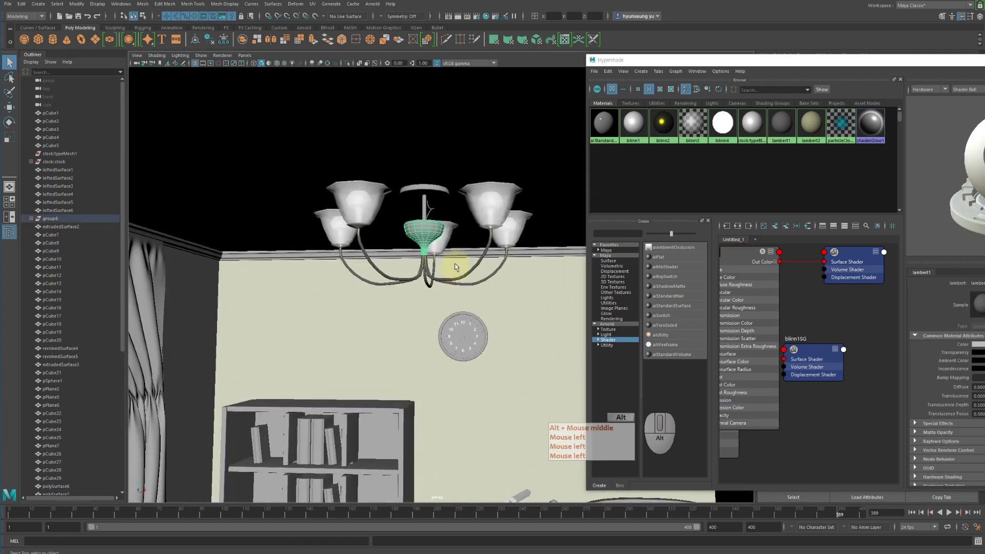
pyautogui.scroll(3, 455, 259)
pyautogui.keyDown('alt'); pyautogui.moveTo(485, 204); pyautogui.dragTo(455, 263, button='middle'); pyautogui.keyUp('alt')
pyautogui.click(594, 138)
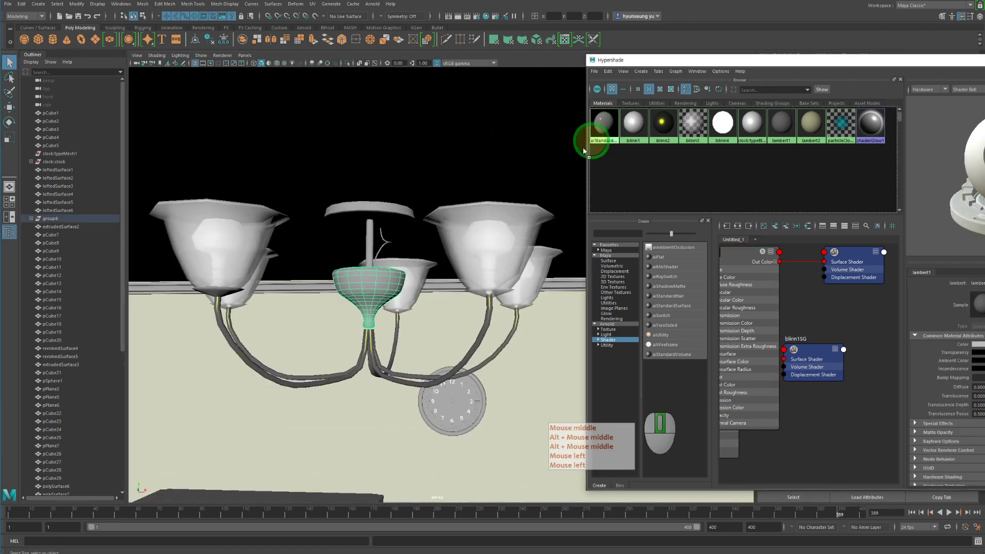
pyautogui.moveTo(594, 138); pyautogui.dragTo(391, 277)
pyautogui.moveTo(392, 276); pyautogui.dragTo(392, 277, button='middle')
pyautogui.keyDown('alt'); pyautogui.moveTo(402, 301); pyautogui.dragTo(585, 269, button='right'); pyautogui.keyUp('alt')
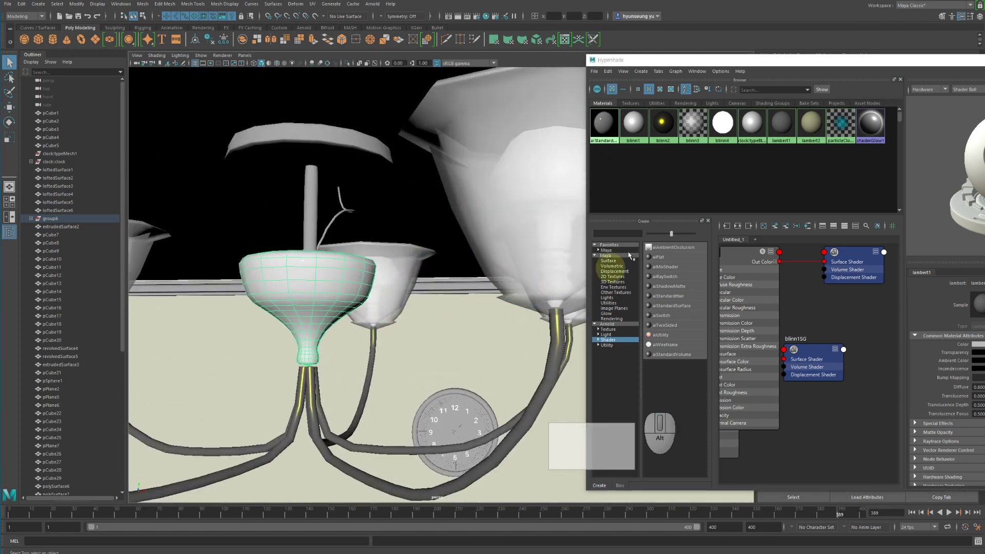
pyautogui.moveTo(602, 122); pyautogui.dragTo(590, 163, button='right')
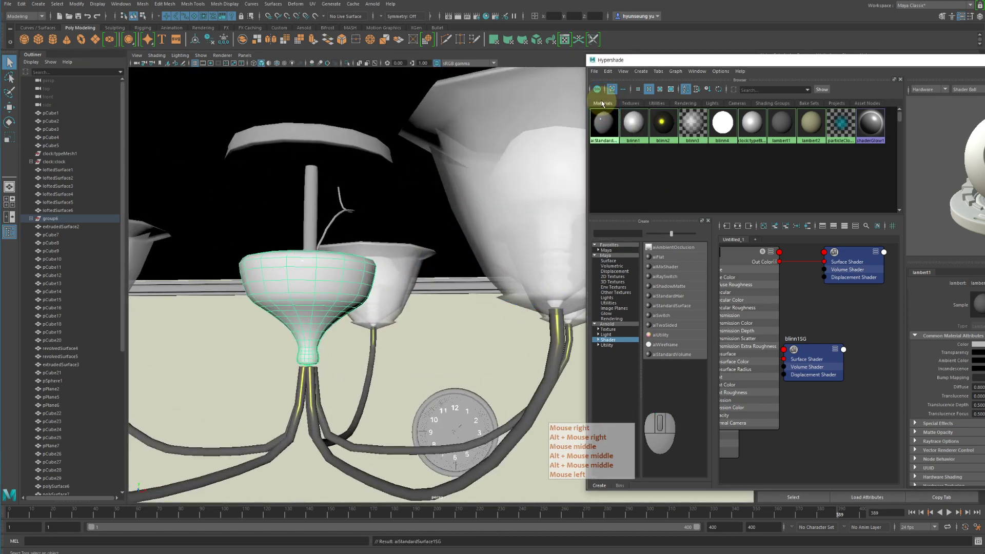
# Centre the chandelier bowl in the view and close the Hypershade.
pyautogui.keyDown('alt'); pyautogui.moveTo(418, 253); pyautogui.dragTo(472, 215, button='middle'); pyautogui.keyUp('alt')
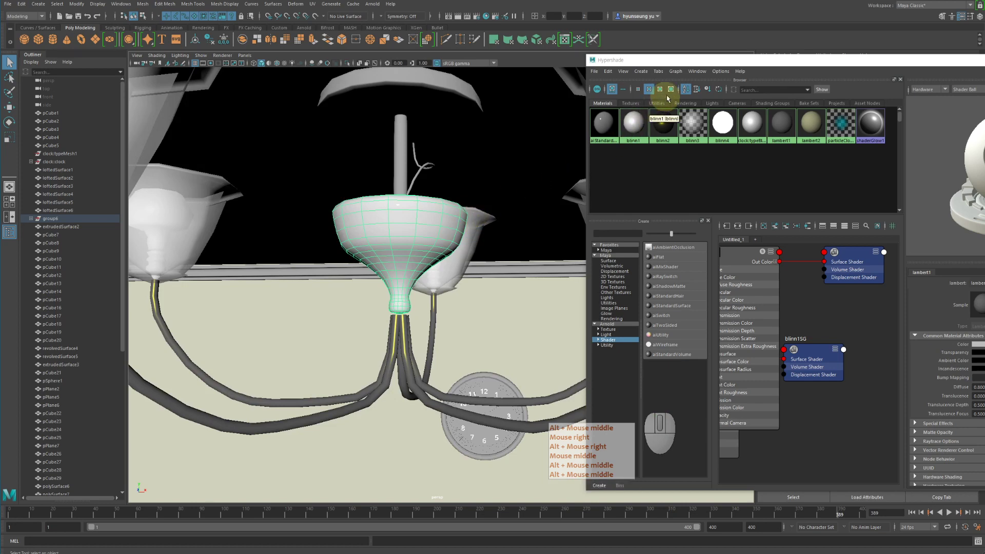
pyautogui.moveTo(692, 57); pyautogui.dragTo(552, 44)
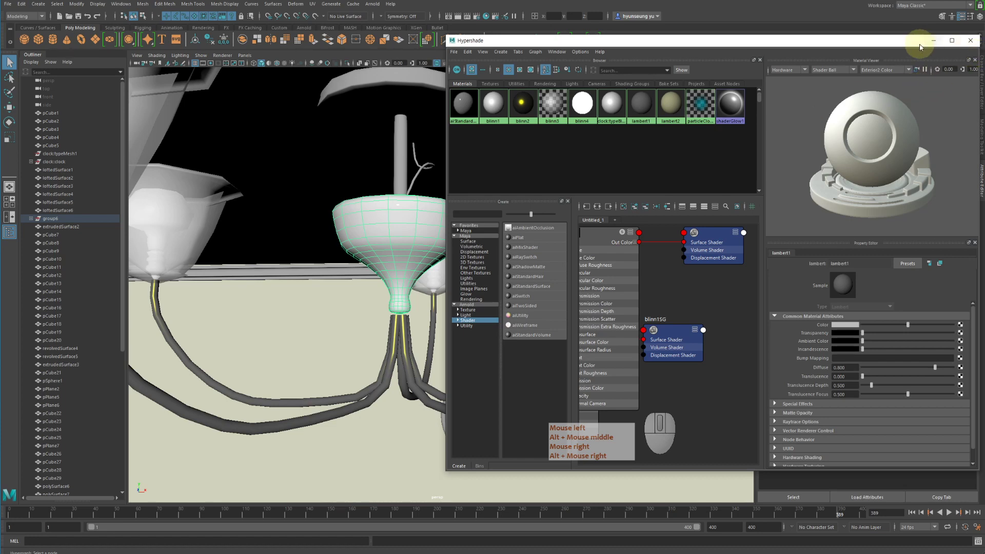
pyautogui.moveTo(919, 44); pyautogui.dragTo(883, 36)
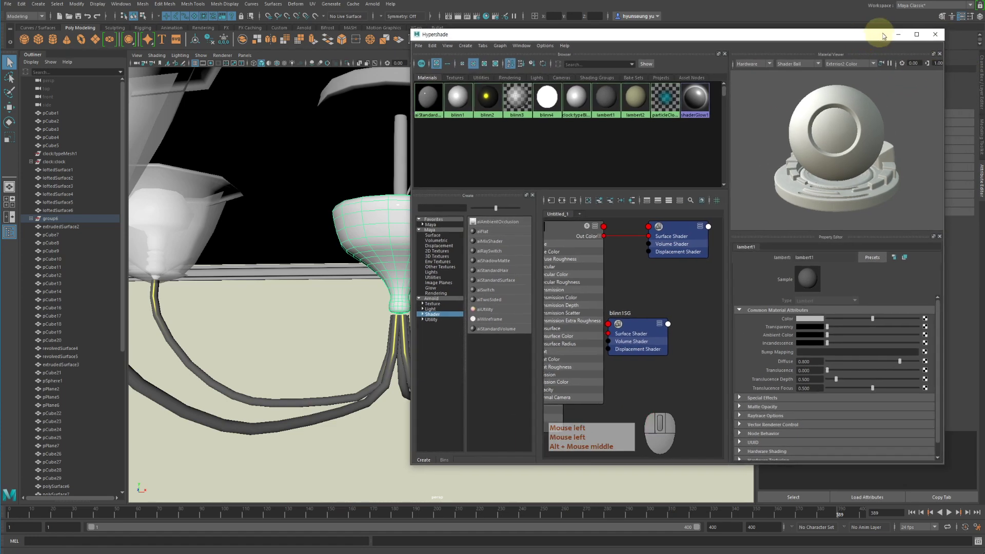
pyautogui.click(940, 35)
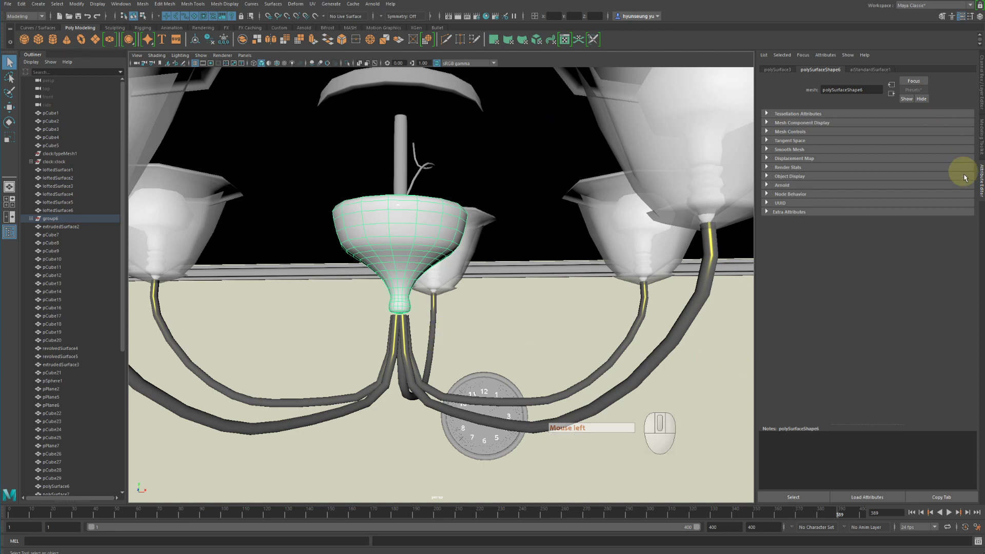
# Open the material attributes of the chandelier's centre bowl.
pyautogui.click(858, 70)
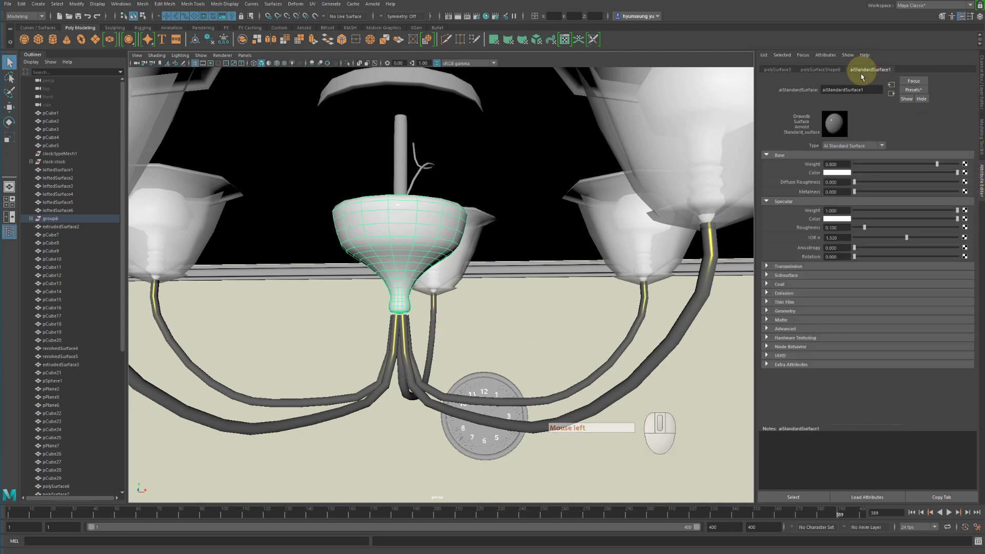
pyautogui.rightClick(401, 227)
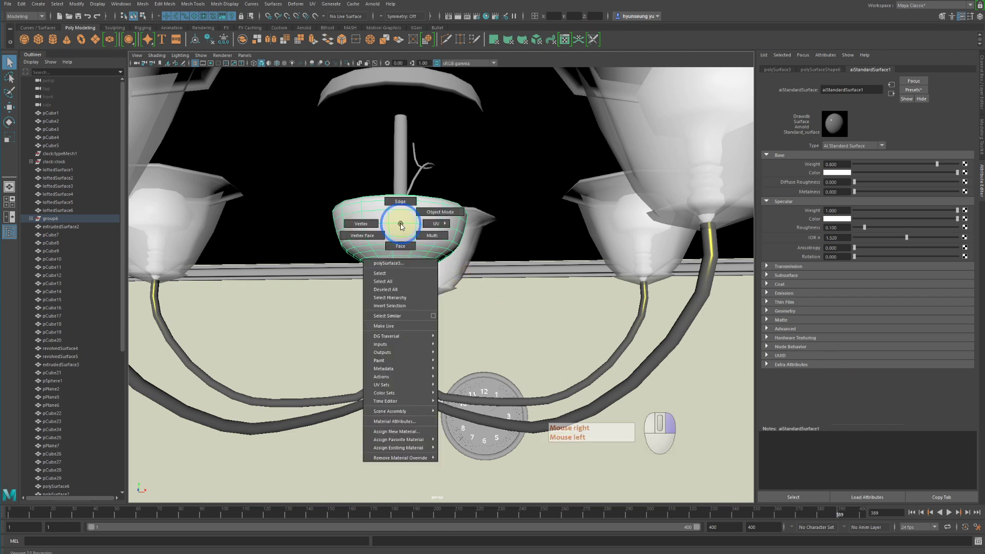
pyautogui.click(391, 421)
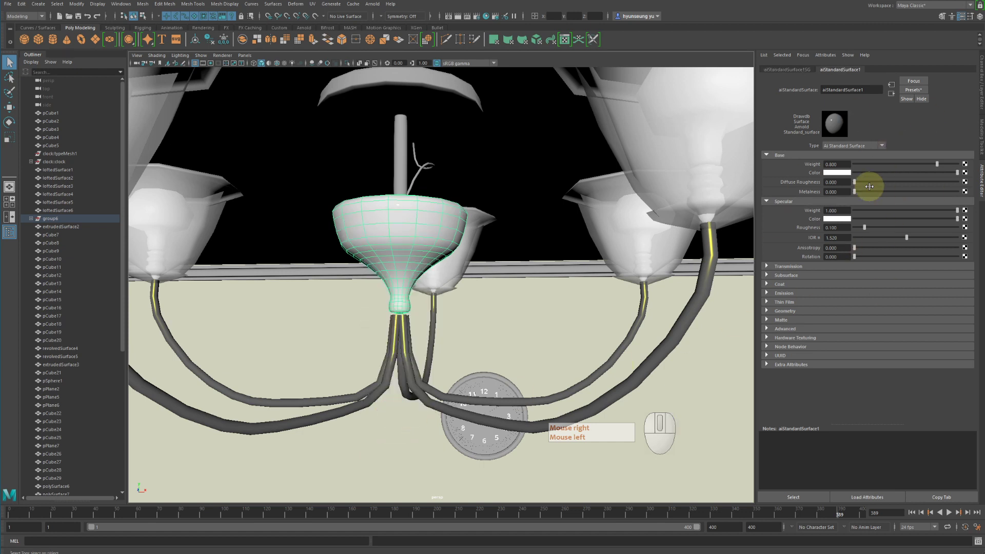
# Look through the material's Base, Specular and Transmission attribute sections, expanding and collapsing each in turn.
pyautogui.click(780, 155)
pyautogui.click(781, 164)
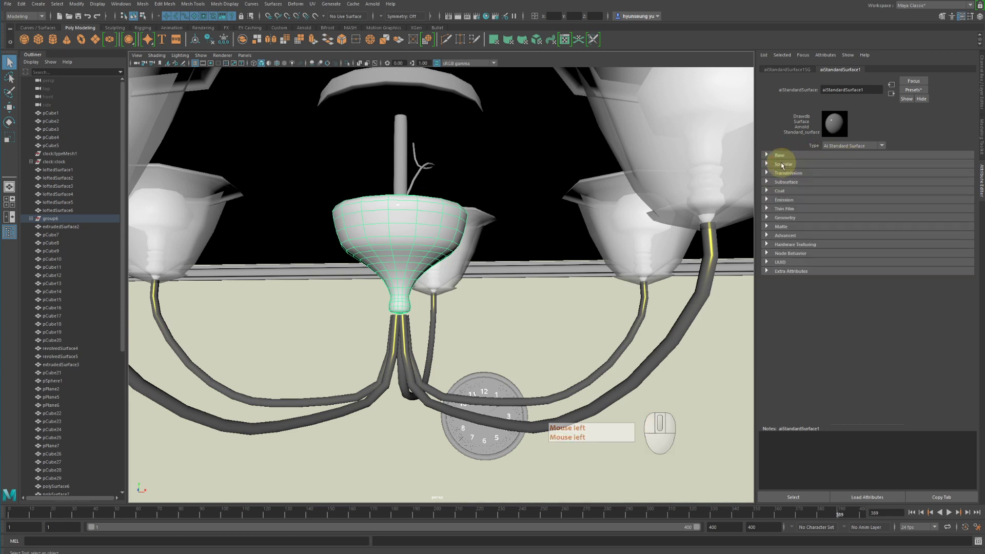
pyautogui.click(780, 156)
pyautogui.click(783, 155)
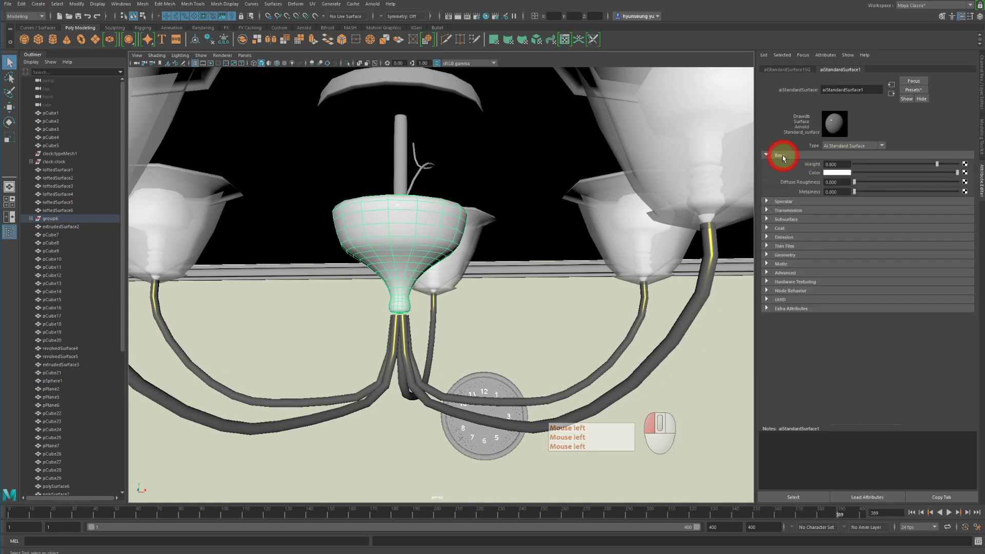
pyautogui.click(782, 165)
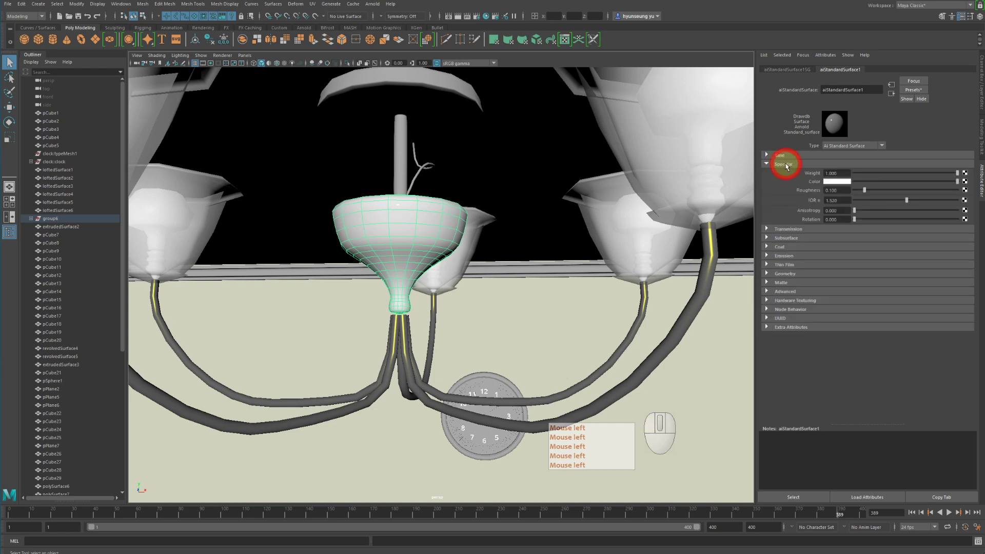
pyautogui.click(783, 164)
pyautogui.click(792, 174)
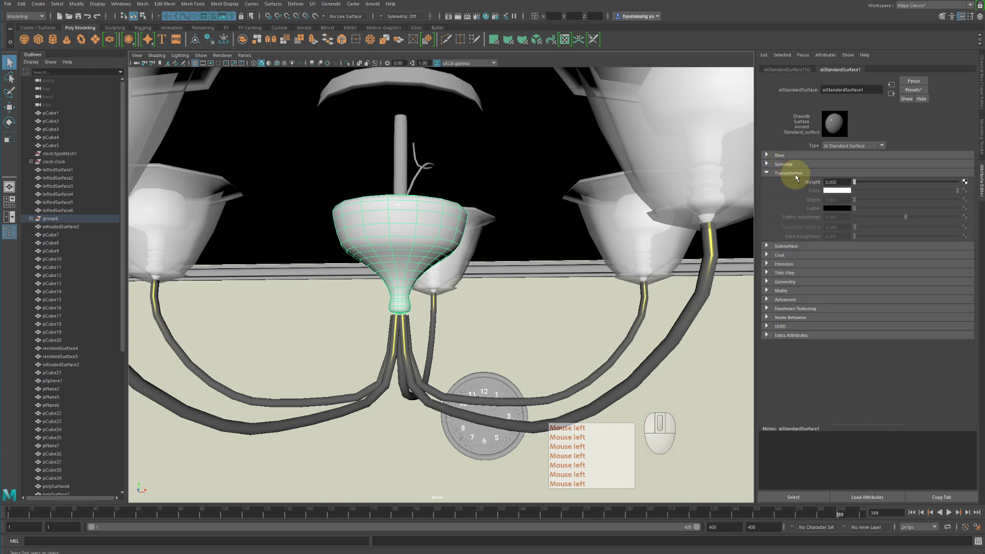
pyautogui.click(793, 174)
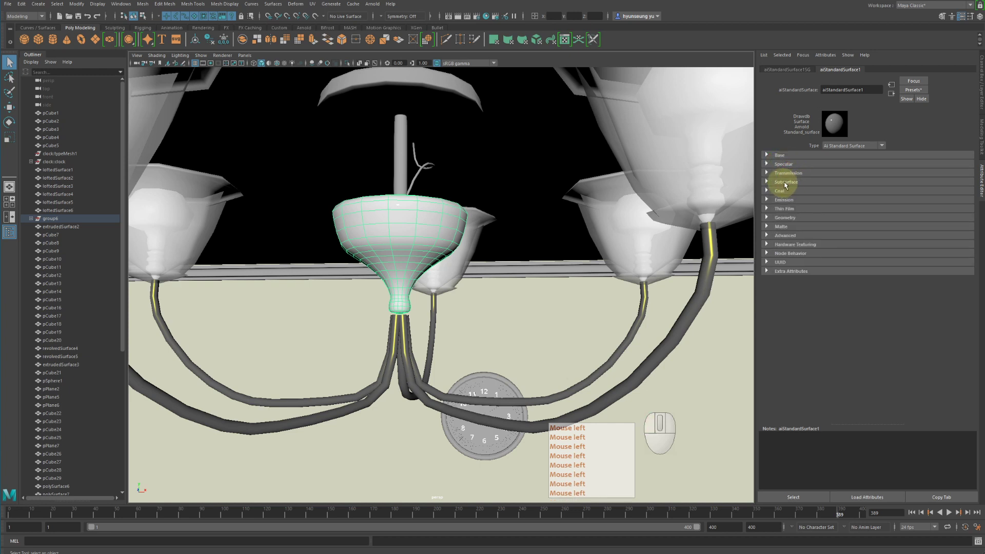
# Examine the material's Subsurface, Coat, Emission, Thin Film and Geometry attribute sections, collapsing each after viewing.
pyautogui.click(785, 182)
pyautogui.click(792, 183)
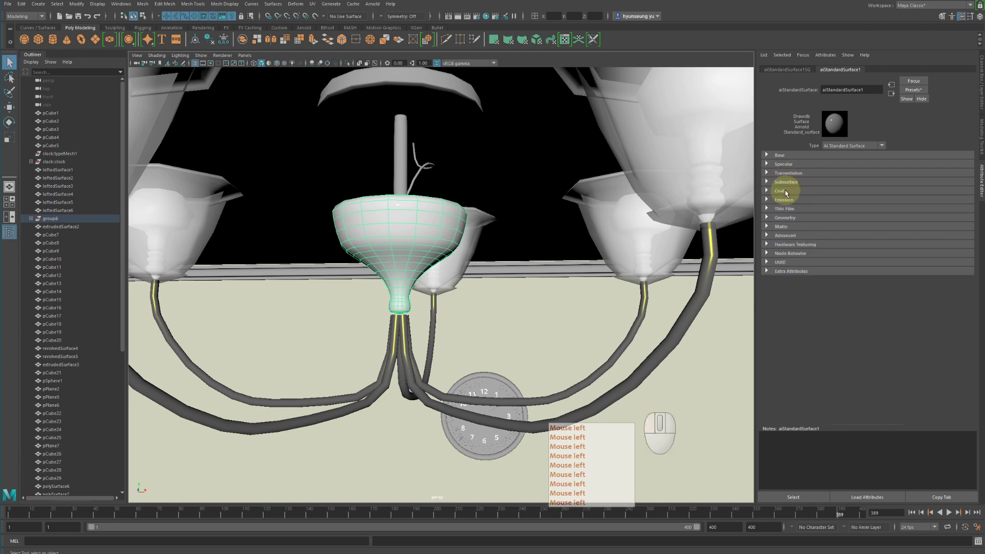
pyautogui.click(785, 190)
pyautogui.click(784, 190)
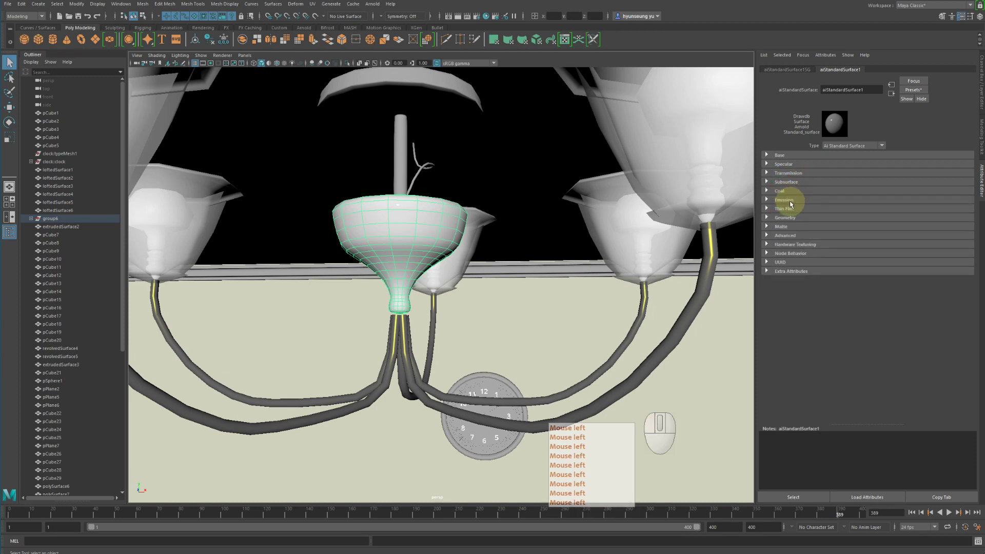
pyautogui.click(791, 201)
pyautogui.click(791, 200)
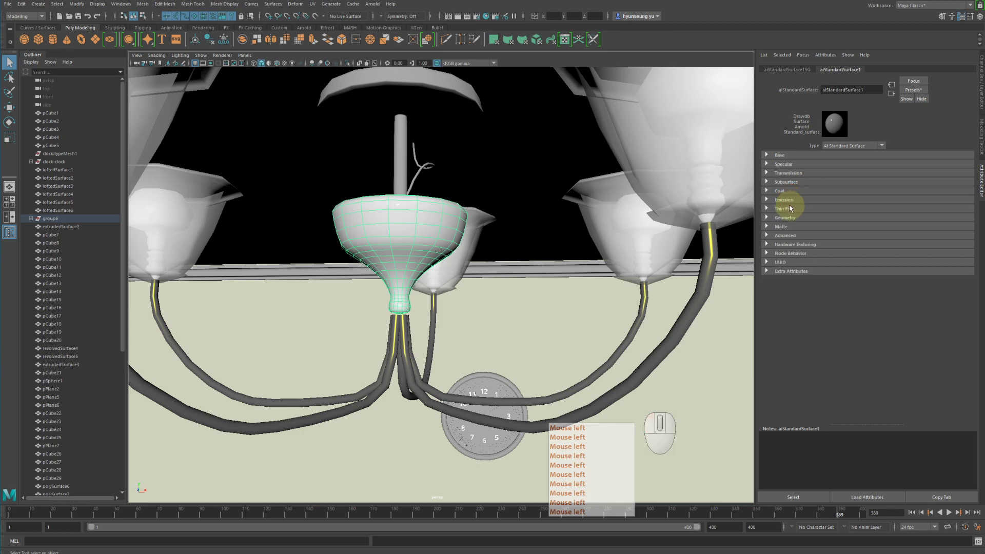
pyautogui.click(794, 209)
pyautogui.click(794, 208)
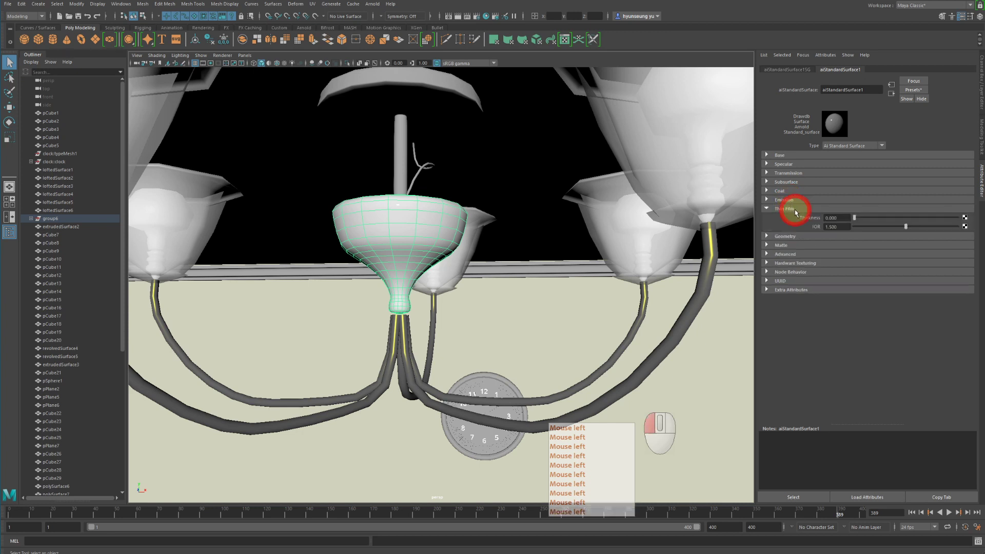
pyautogui.click(794, 217)
pyautogui.click(795, 218)
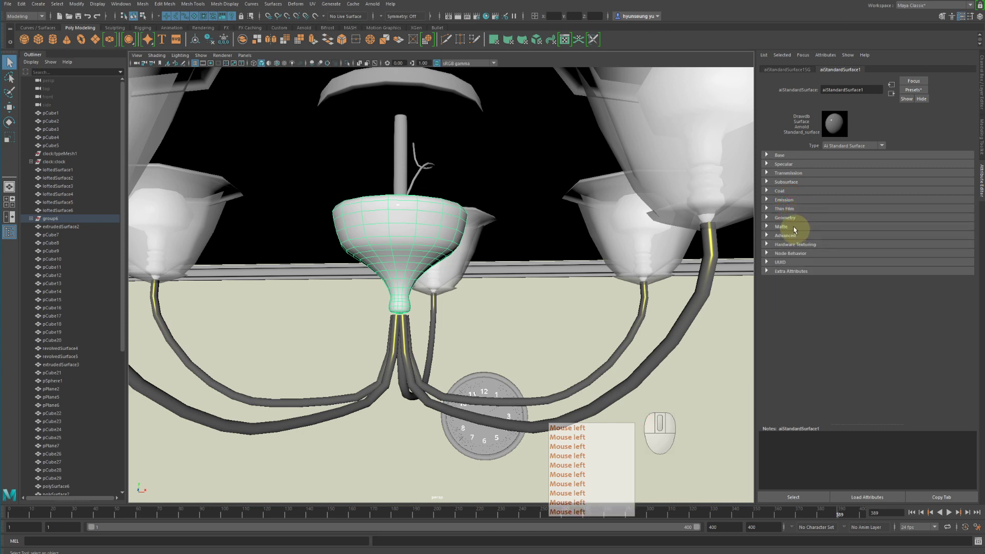
pyautogui.click(794, 219)
pyautogui.click(794, 221)
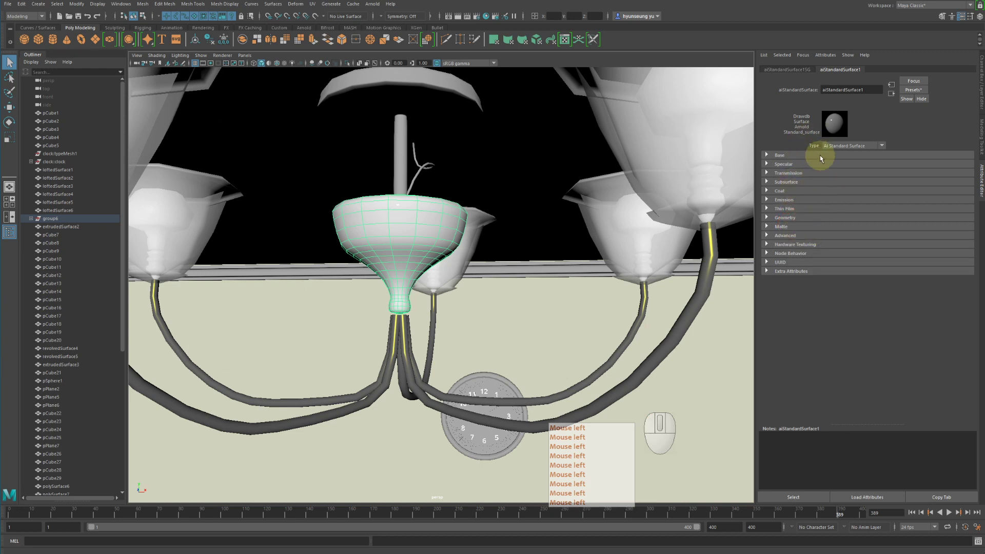
# Expand the Base, Specular and Transmission sections of the aiStandardSurface1 material together.
pyautogui.click(793, 153)
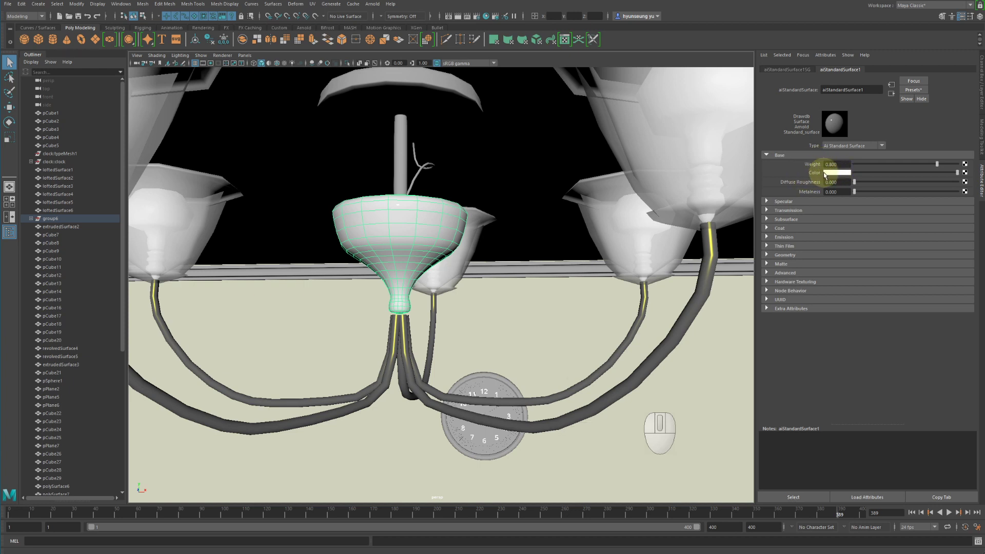
pyautogui.click(787, 202)
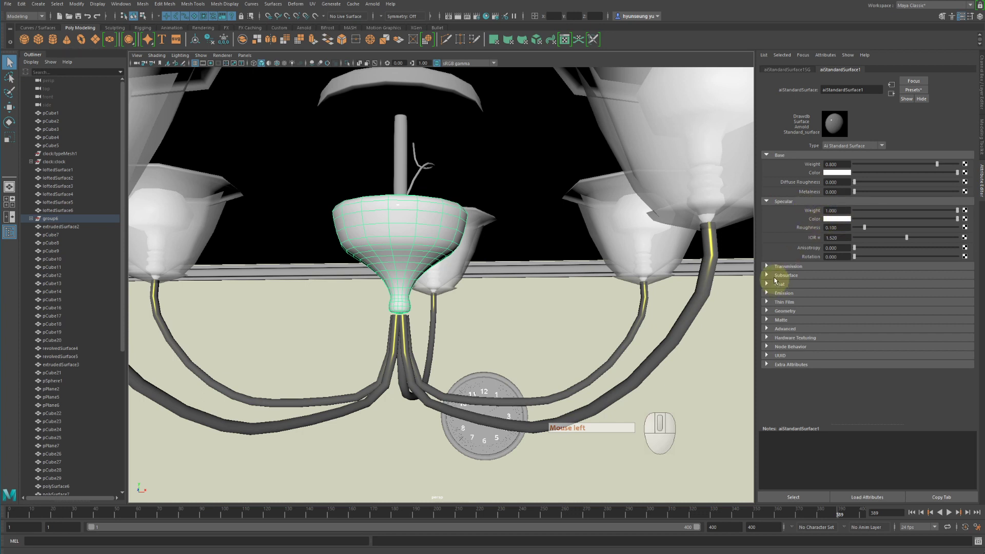
pyautogui.click(789, 269)
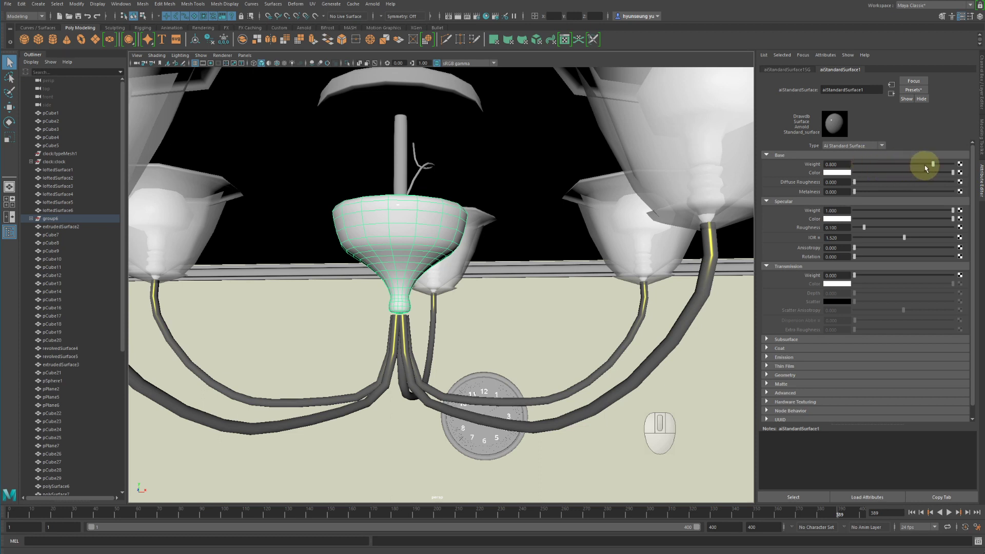
# Lower the material's Base weight to 0 and set its Base colour to dark red.
pyautogui.moveTo(928, 164); pyautogui.dragTo(841, 154)
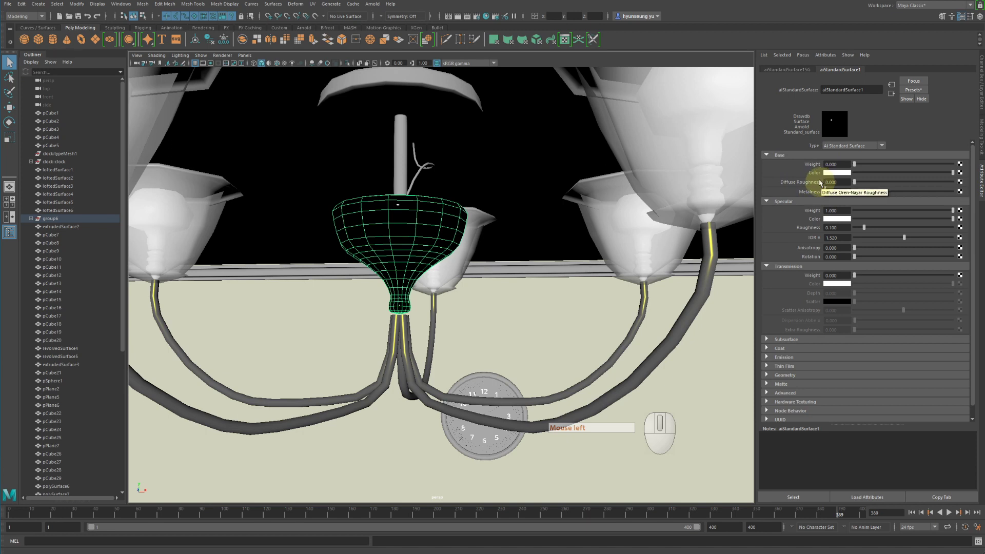
pyautogui.click(836, 173)
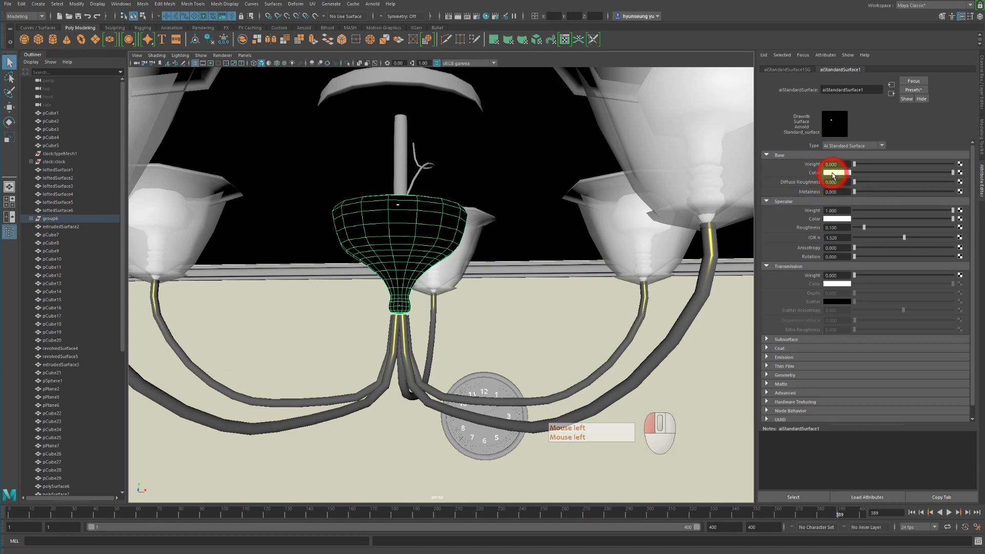
pyautogui.click(836, 173)
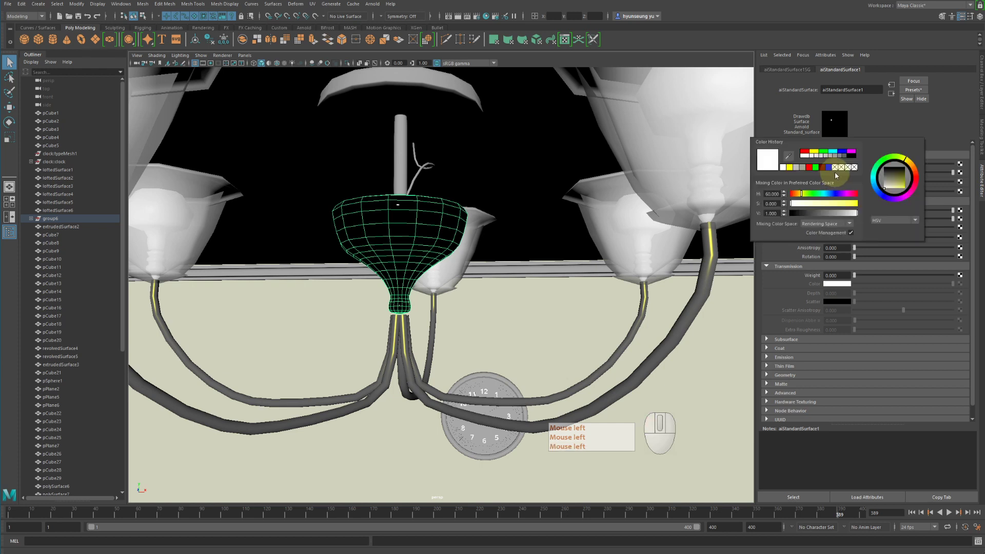
pyautogui.click(811, 168)
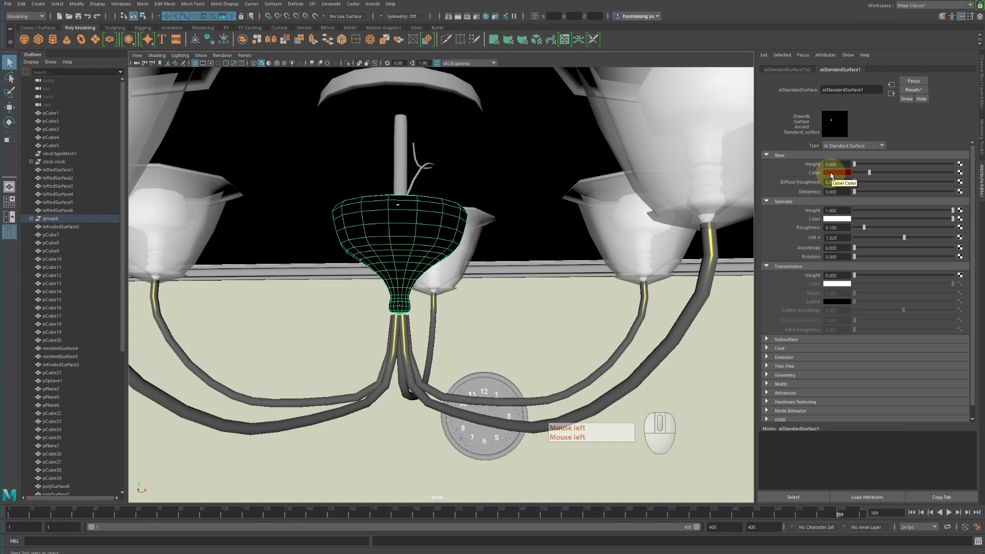
# Try different Base weights on the red chandelier bowl between about 0.80 and 0.87, ending at 0.867.
pyautogui.moveTo(902, 164); pyautogui.dragTo(939, 166)
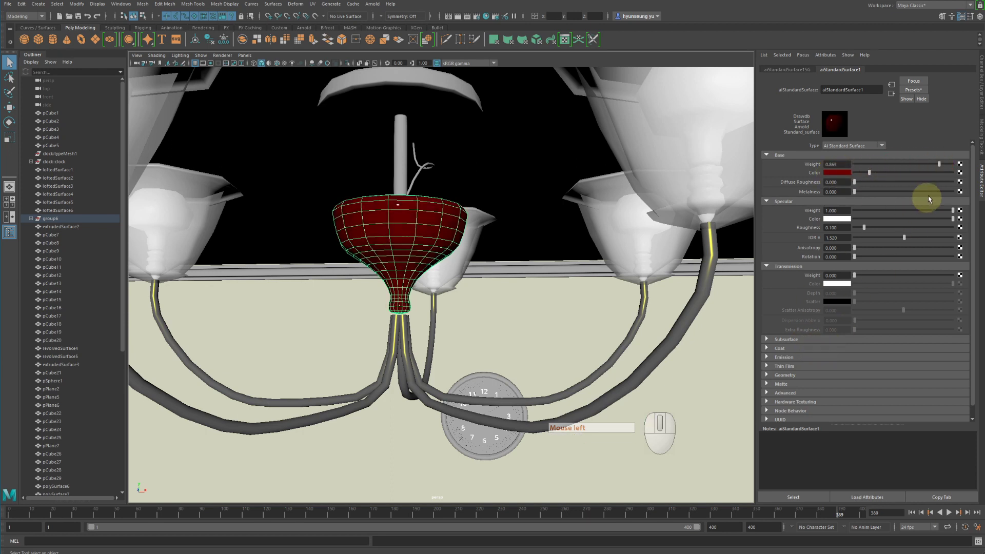
pyautogui.moveTo(939, 164)
pyautogui.mouseDown()
pyautogui.moveTo(924, 163)
pyautogui.moveTo(949, 161)
pyautogui.moveTo(921, 162)
pyautogui.moveTo(949, 159)
pyautogui.moveTo(884, 149)
pyautogui.moveTo(932, 154)
pyautogui.mouseUp()
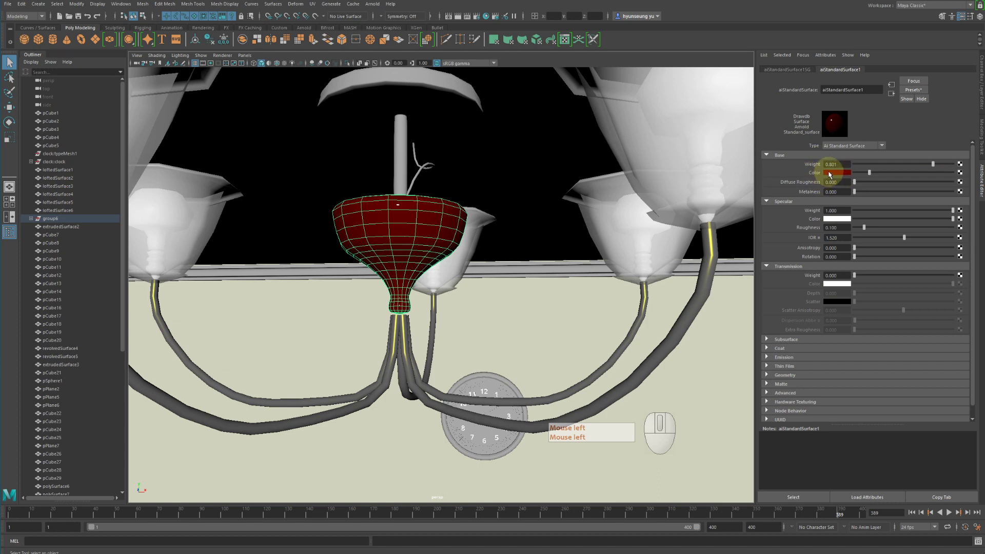
pyautogui.moveTo(933, 163); pyautogui.dragTo(940, 164)
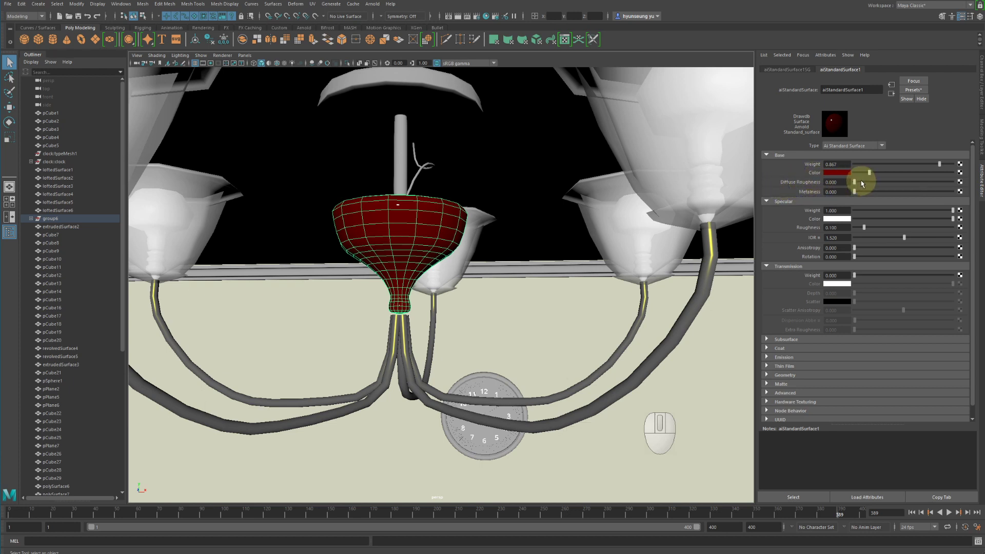
# Try Diffuse Roughness at 1, return it to 0, and inspect the bowl's surface up close.
pyautogui.moveTo(861, 183); pyautogui.dragTo(959, 180)
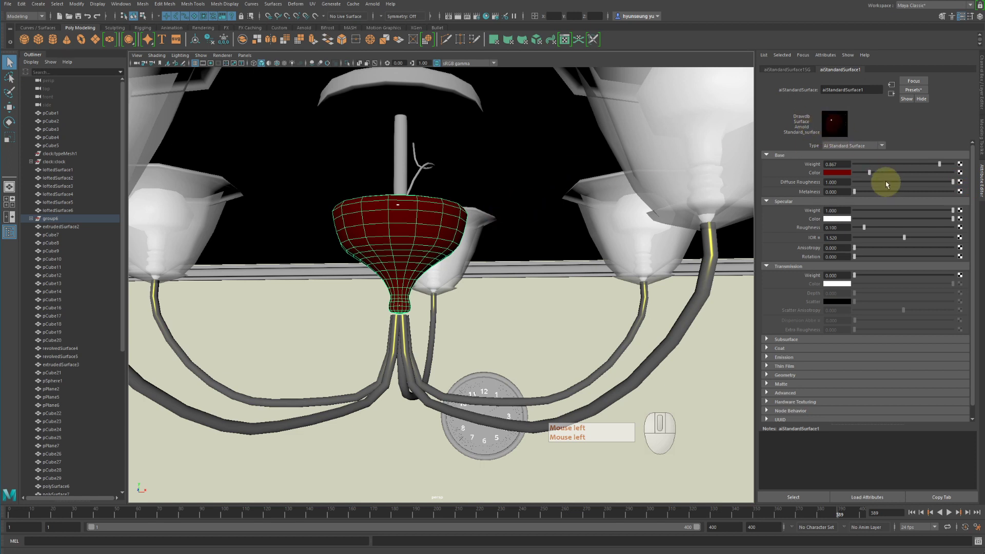
pyautogui.moveTo(886, 182); pyautogui.dragTo(833, 188)
pyautogui.scroll(5, 392, 201)
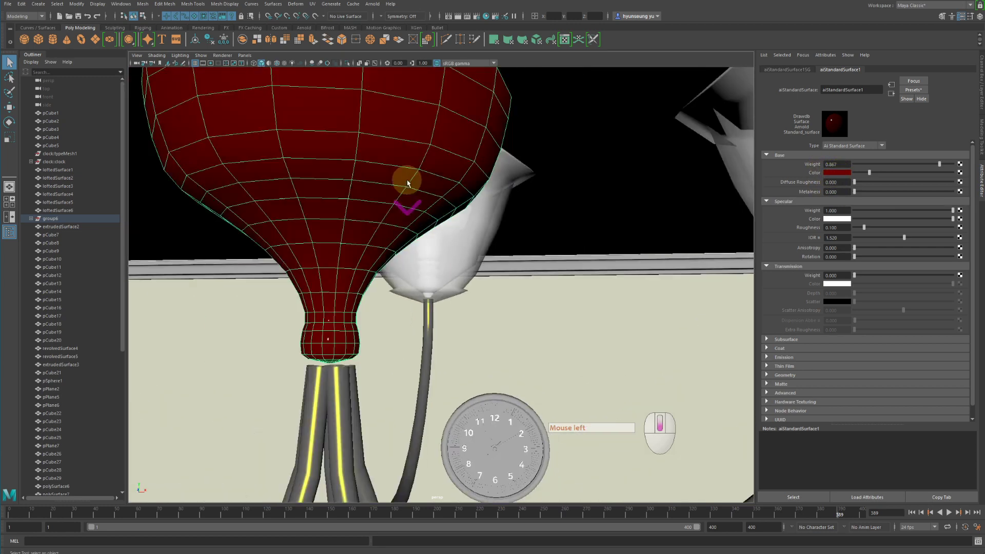
pyautogui.scroll(-5, 425, 182)
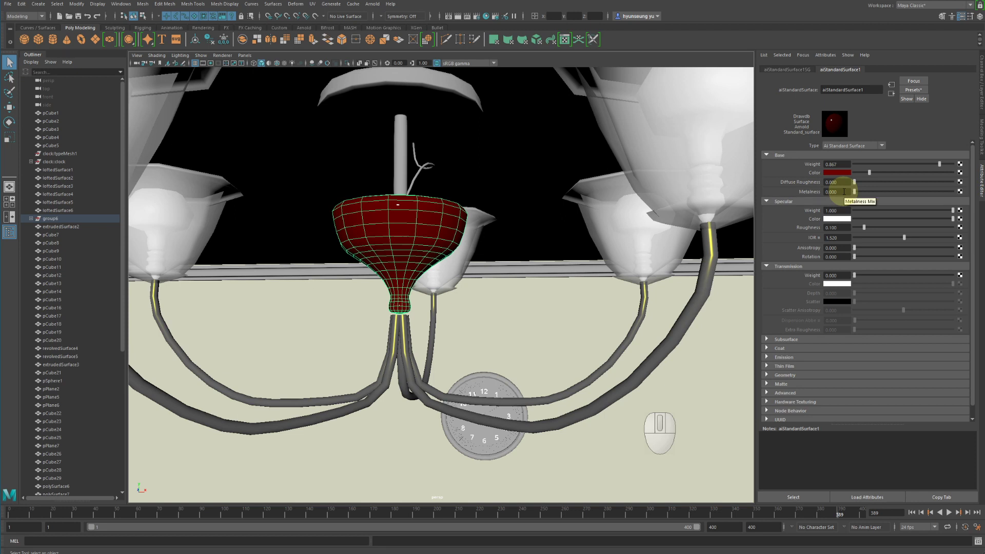
# Try Metalness at 1 with varying Base weights, finishing with Base weight 0.846 and Metalness 0.
pyautogui.moveTo(853, 192); pyautogui.dragTo(977, 191)
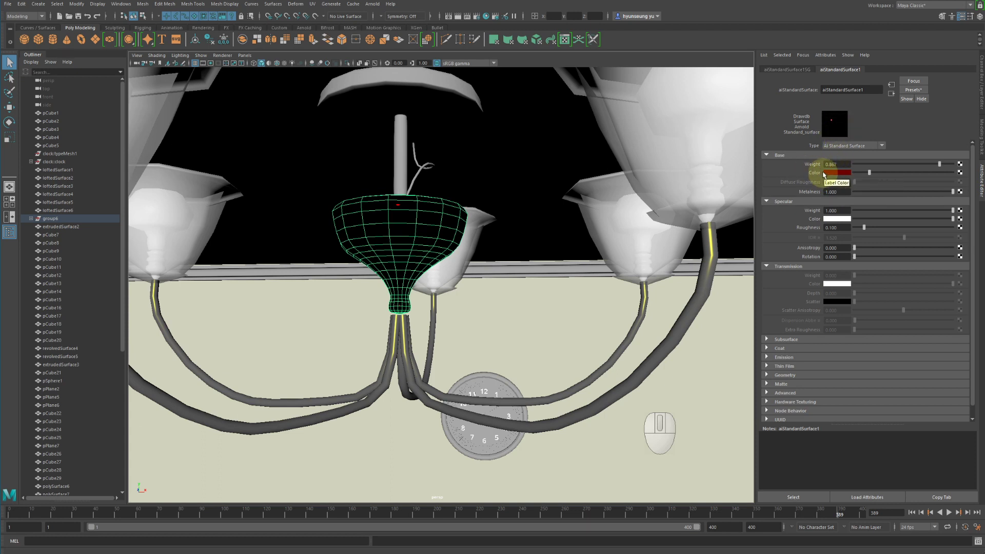
pyautogui.moveTo(872, 163); pyautogui.dragTo(823, 166)
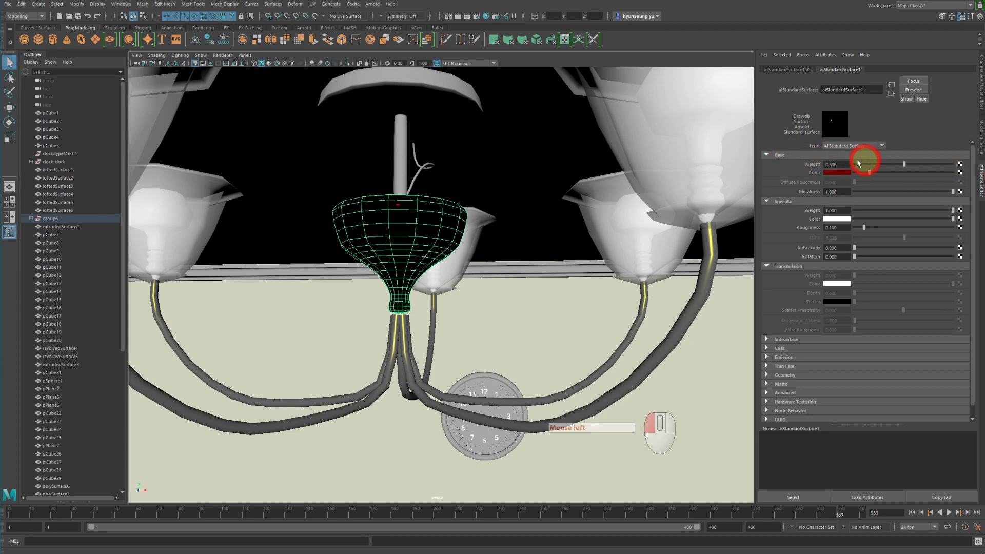
pyautogui.moveTo(797, 160); pyautogui.dragTo(979, 161)
pyautogui.moveTo(811, 150); pyautogui.dragTo(937, 145)
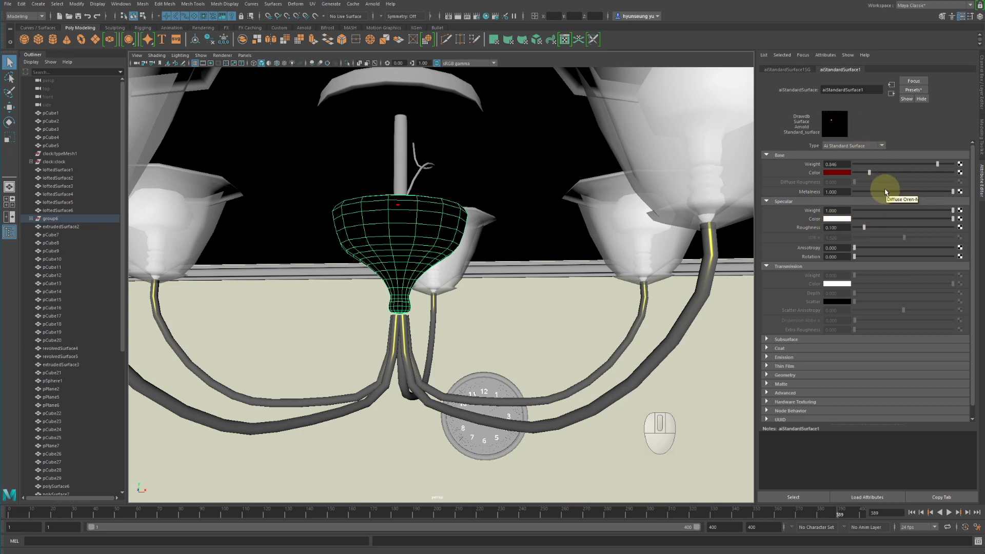
pyautogui.moveTo(875, 191); pyautogui.dragTo(855, 192)
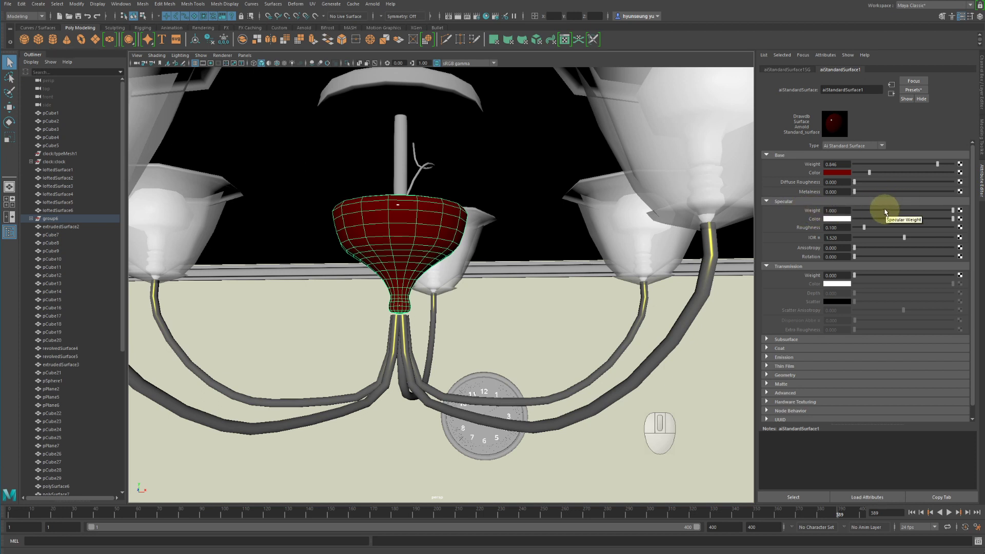
# Try the material's Specular weight at 0, then restore it to 1.
pyautogui.moveTo(884, 210); pyautogui.dragTo(832, 218)
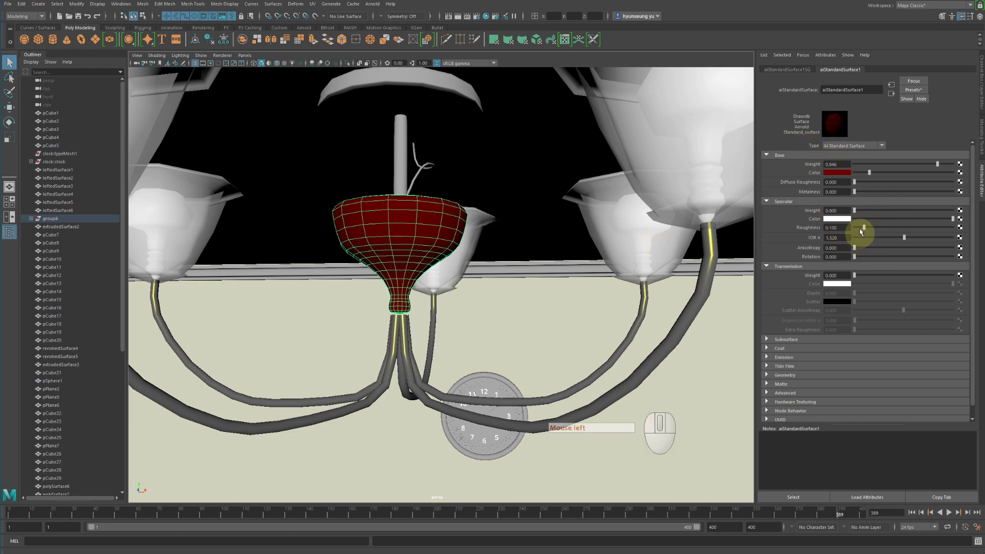
pyautogui.click(865, 212)
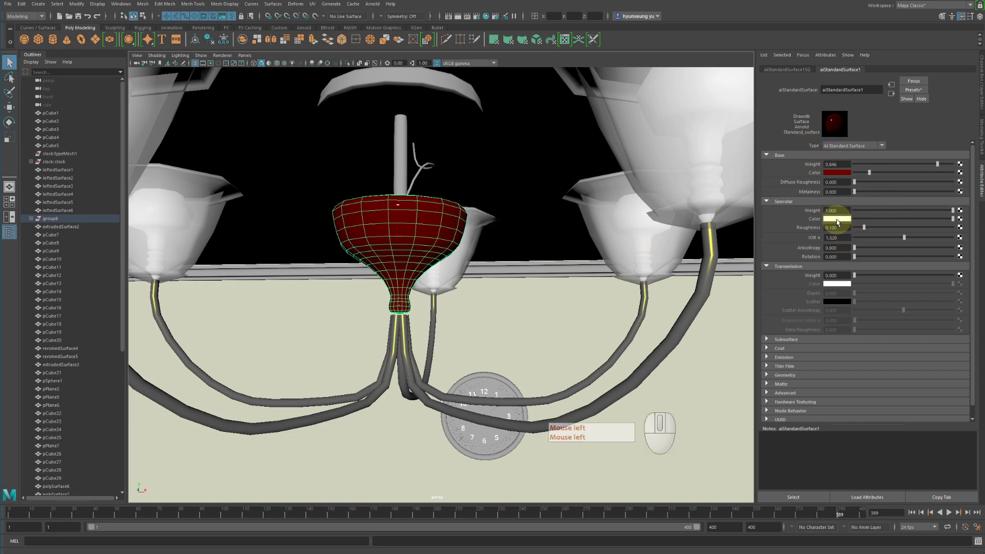
# Set the material's Specular colour to the same dark red as the Base colour, using the recent colours.
pyautogui.click(838, 222)
pyautogui.click(834, 125)
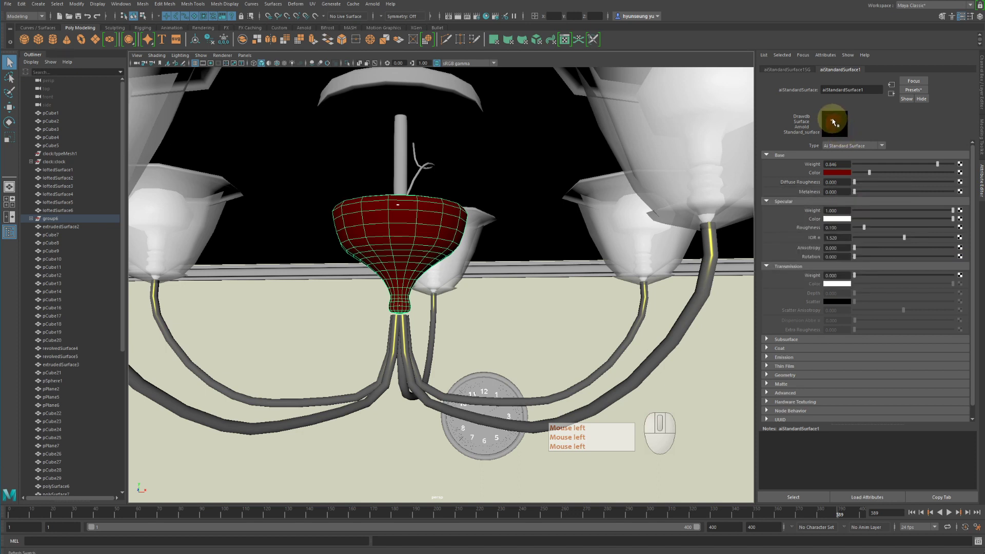
pyautogui.click(835, 218)
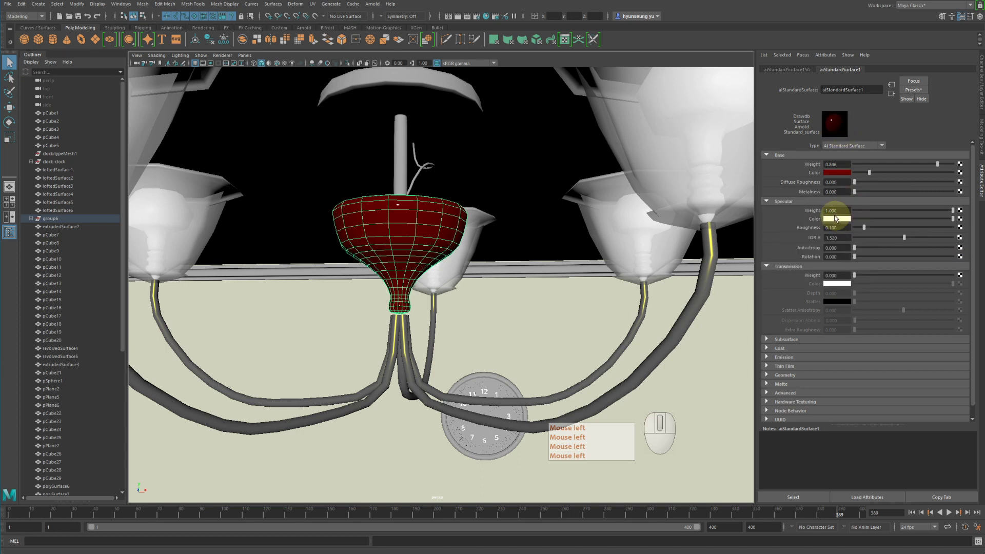
pyautogui.click(835, 219)
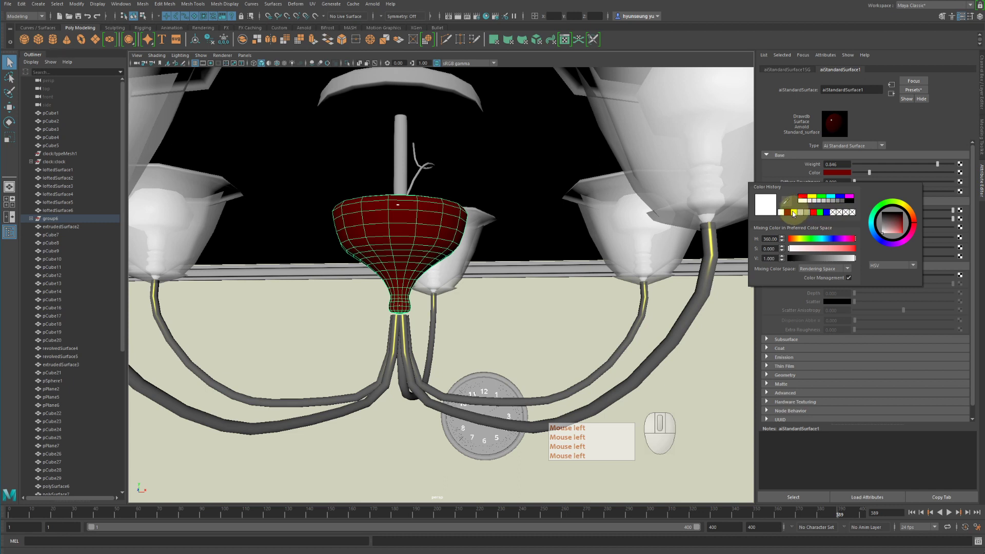
pyautogui.click(793, 213)
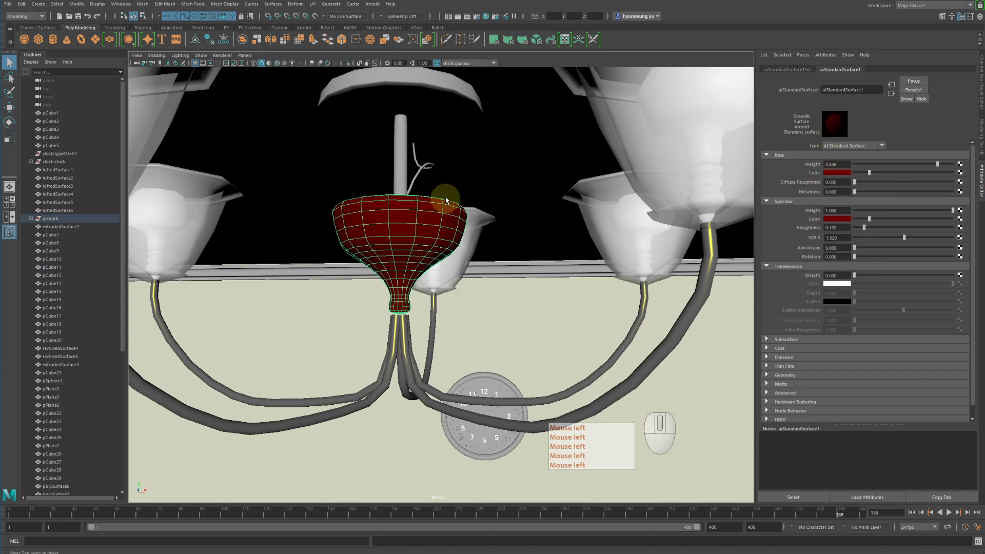
# Change the material's Specular colour to yellow using the recent colours, and inspect the highlight on the bowl.
pyautogui.click(831, 219)
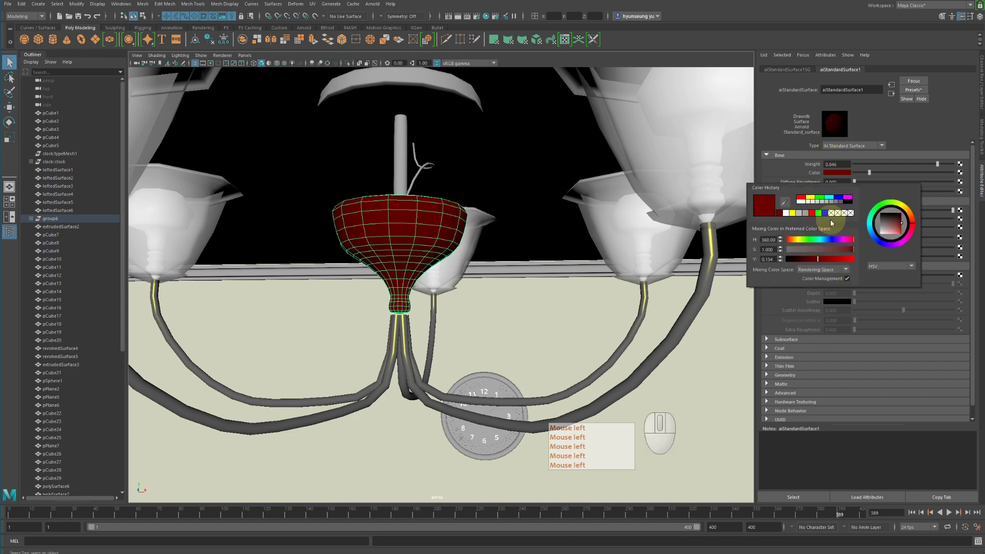
pyautogui.click(791, 214)
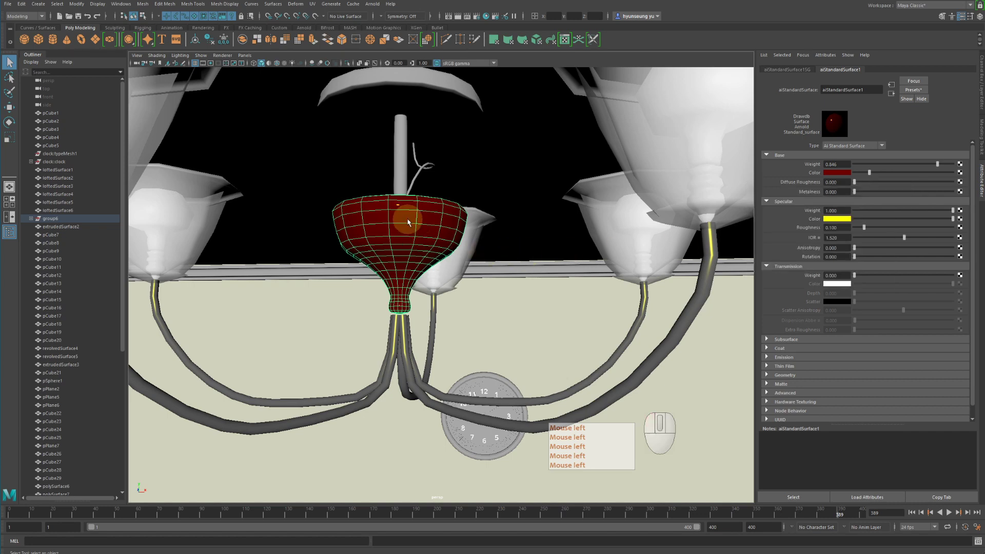
pyautogui.keyDown('alt'); pyautogui.moveTo(437, 232); pyautogui.dragTo(414, 281); pyautogui.keyUp('alt')
pyautogui.keyDown('alt'); pyautogui.moveTo(413, 281); pyautogui.dragTo(479, 270, button='right'); pyautogui.keyUp('alt')
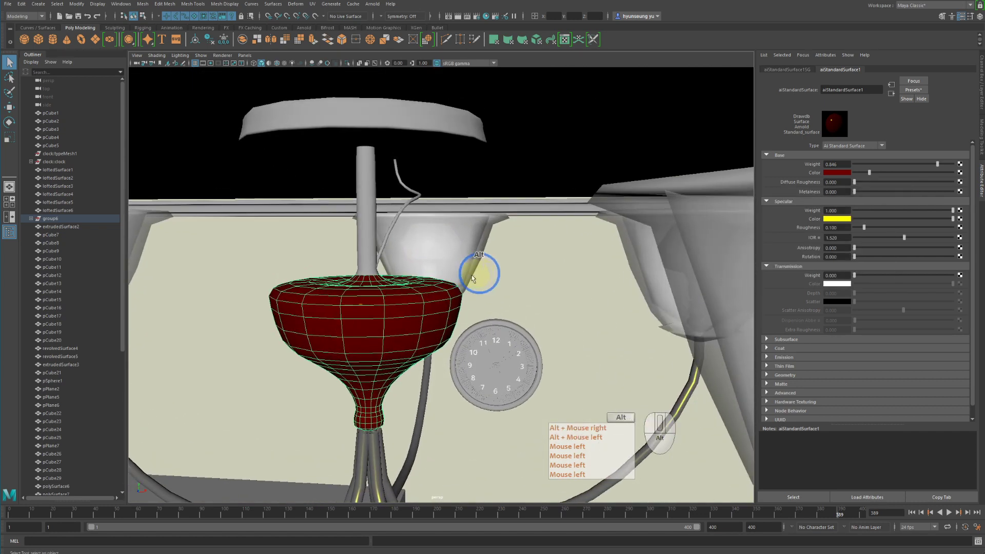
pyautogui.keyDown('alt'); pyautogui.moveTo(479, 271); pyautogui.dragTo(490, 256, button='middle'); pyautogui.keyUp('alt')
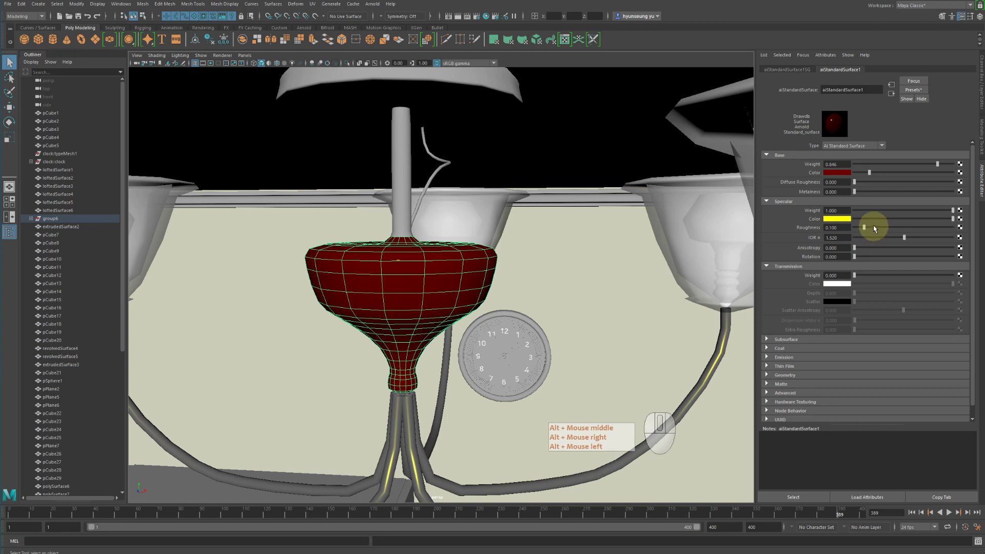
# Try Specular Roughness at 0.610, settle on 0.170, and raise the Specular IOR to about 1.96.
pyautogui.moveTo(874, 227); pyautogui.dragTo(914, 227)
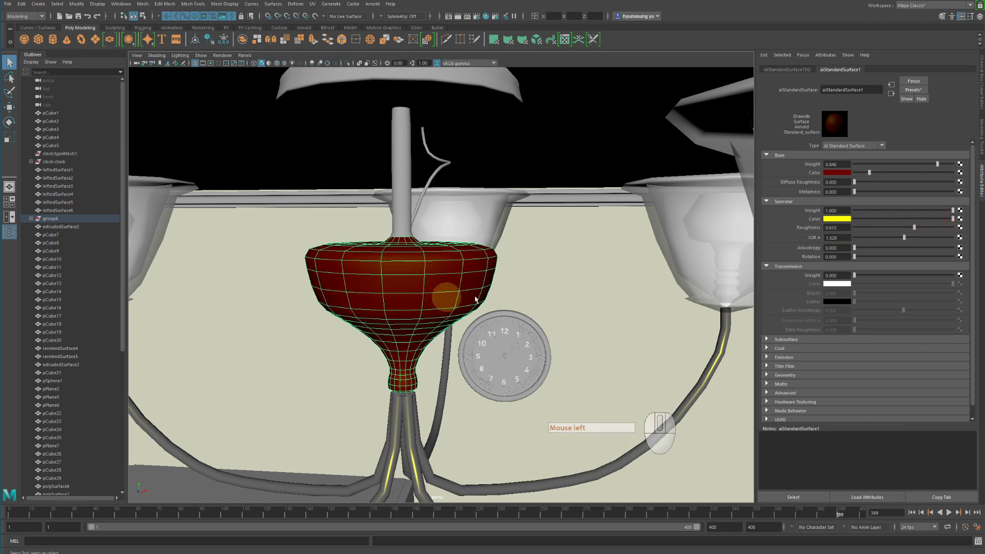
pyautogui.click(910, 227)
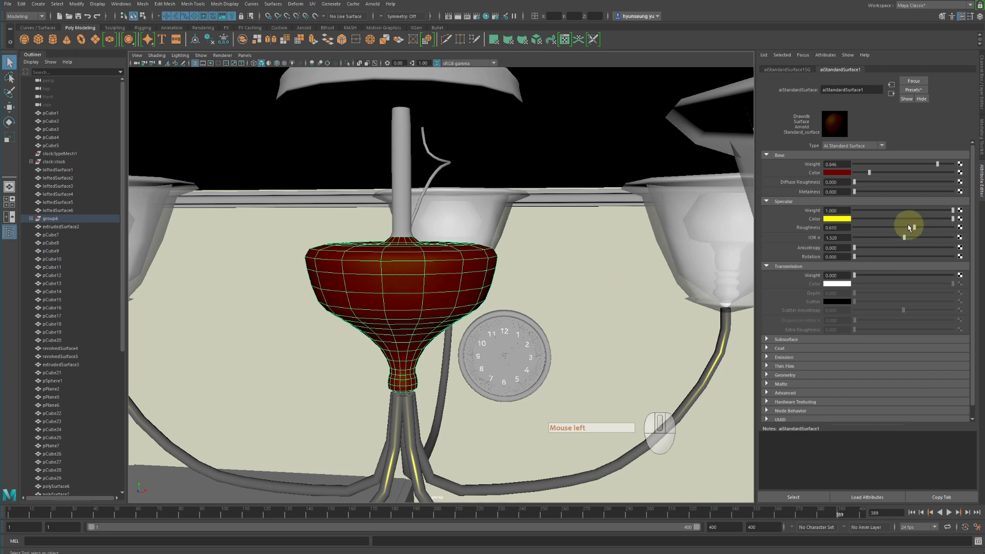
pyautogui.moveTo(910, 227); pyautogui.dragTo(870, 227)
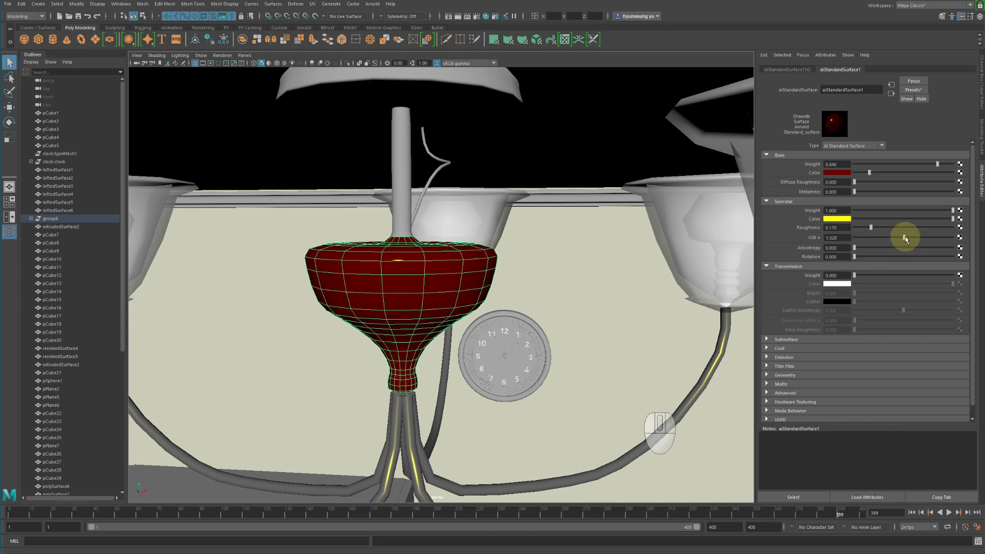
pyautogui.moveTo(904, 238); pyautogui.dragTo(929, 233)
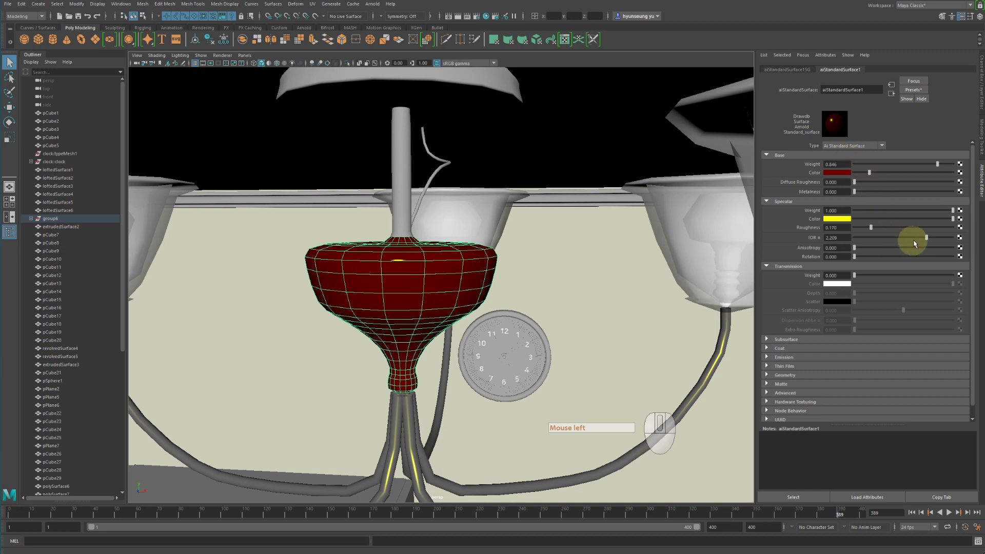
pyautogui.moveTo(913, 239); pyautogui.dragTo(918, 237)
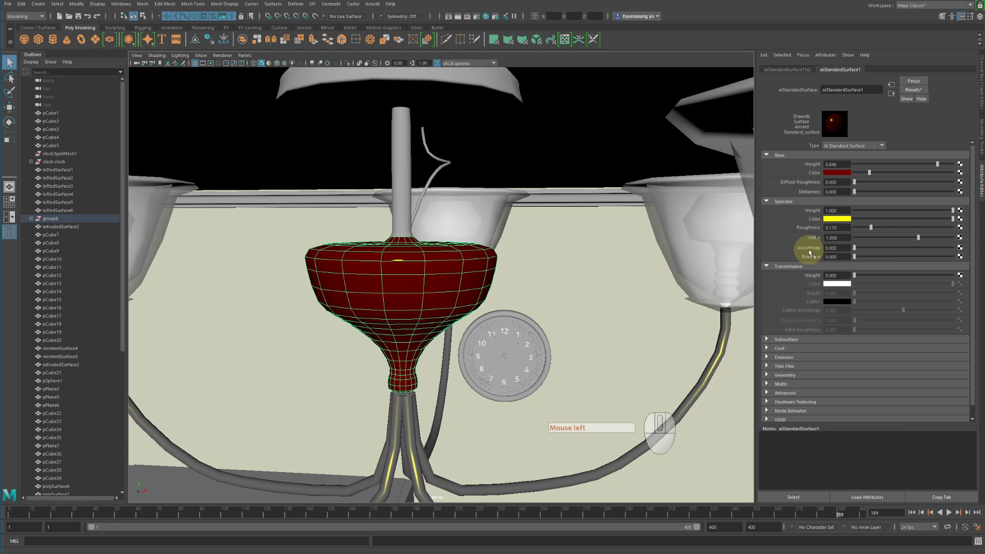
# Compare Specular Anisotropy at 1 and 0 on the bowl, finishing with Anisotropy 1 and Rotation 0.
pyautogui.moveTo(872, 247); pyautogui.dragTo(966, 238)
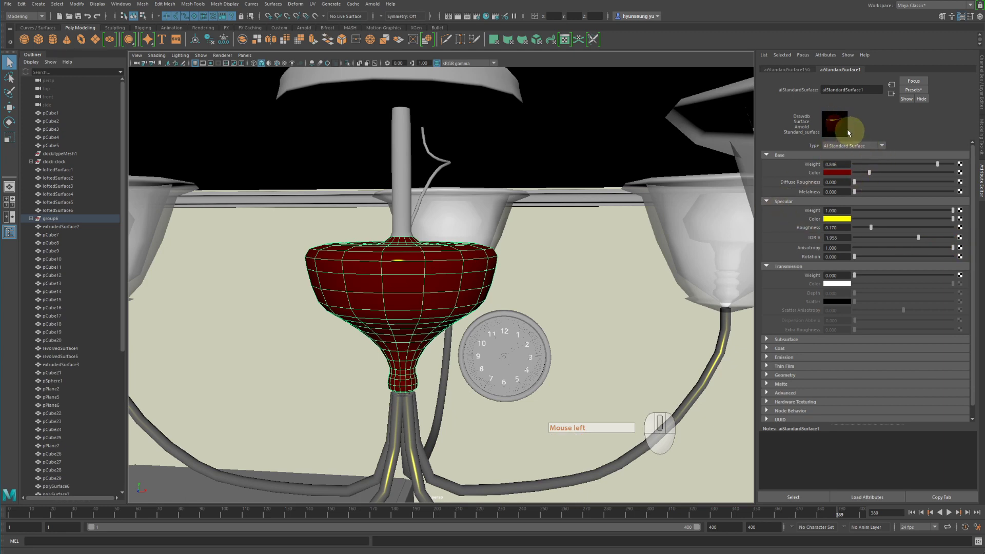
pyautogui.keyDown('alt'); pyautogui.moveTo(598, 292); pyautogui.dragTo(566, 289); pyautogui.keyUp('alt')
pyautogui.keyDown('alt'); pyautogui.moveTo(566, 288); pyautogui.dragTo(622, 226, button='middle'); pyautogui.keyUp('alt')
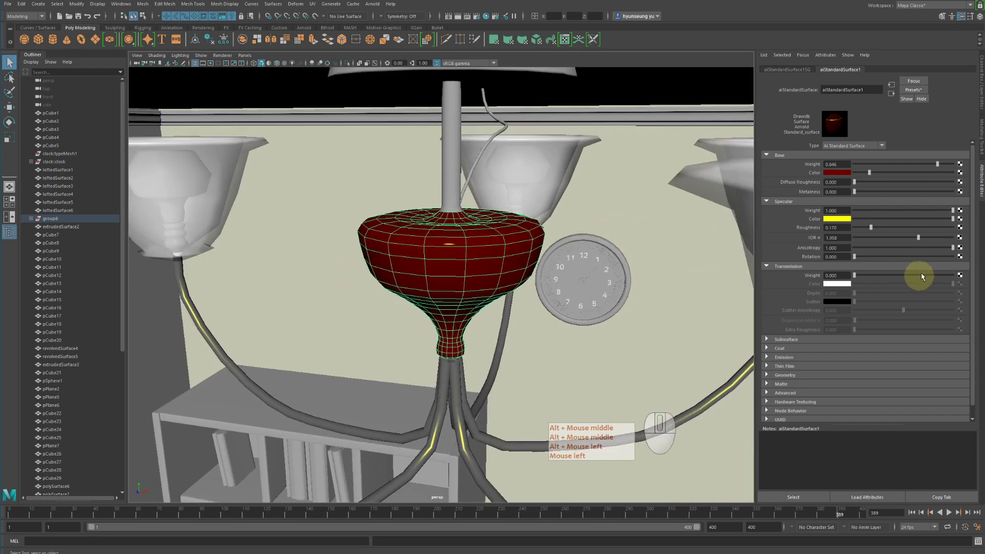
pyautogui.moveTo(952, 247); pyautogui.dragTo(984, 247)
pyautogui.moveTo(897, 251); pyautogui.dragTo(751, 255)
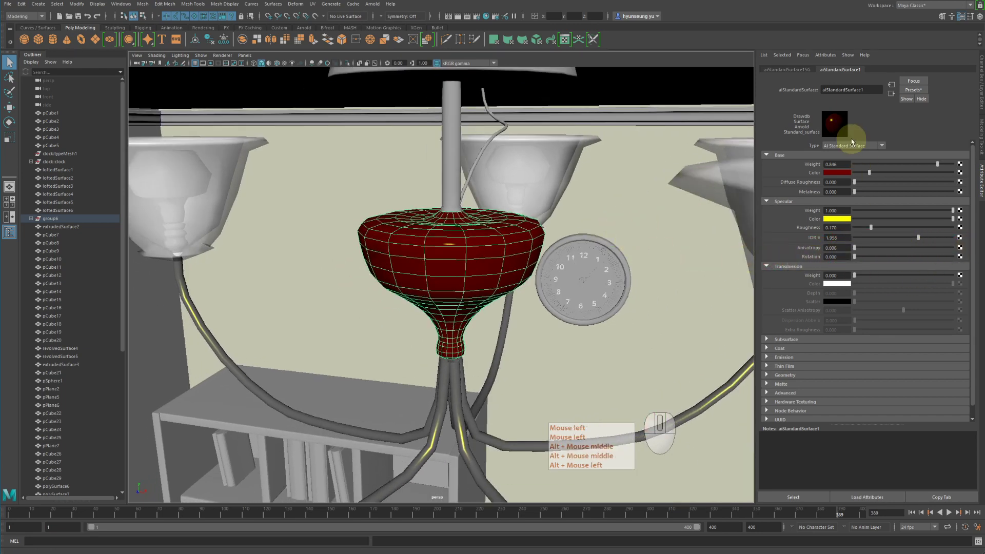
pyautogui.moveTo(863, 248); pyautogui.dragTo(961, 239)
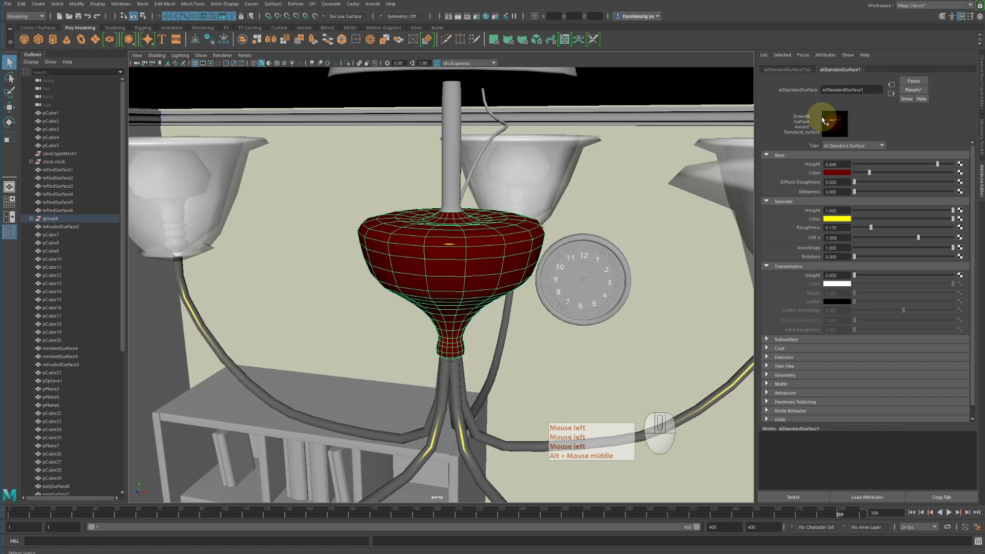
pyautogui.moveTo(875, 256); pyautogui.dragTo(803, 252)
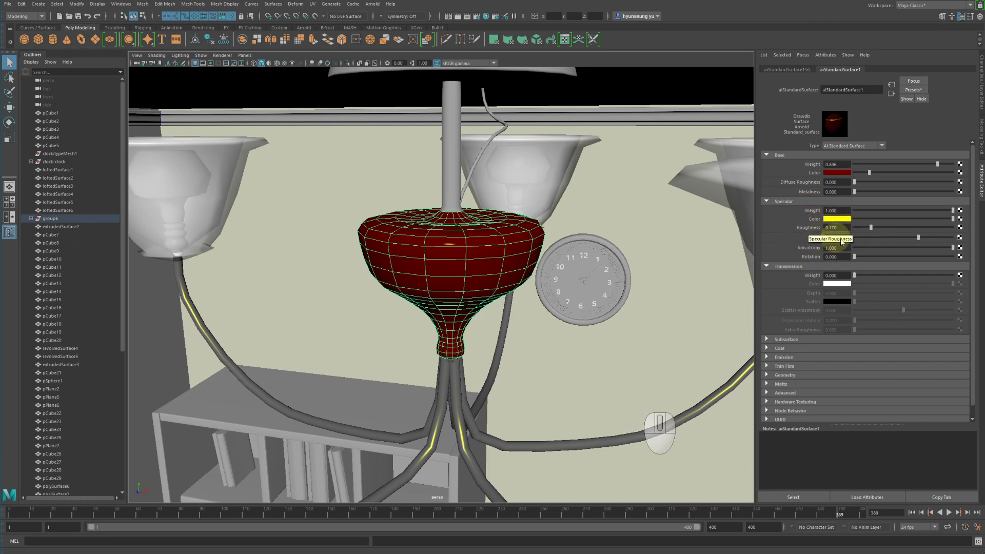
# Raise the material's Transmission weight to 1 so the bowl becomes see-through.
pyautogui.scroll(-1, 883, 246)
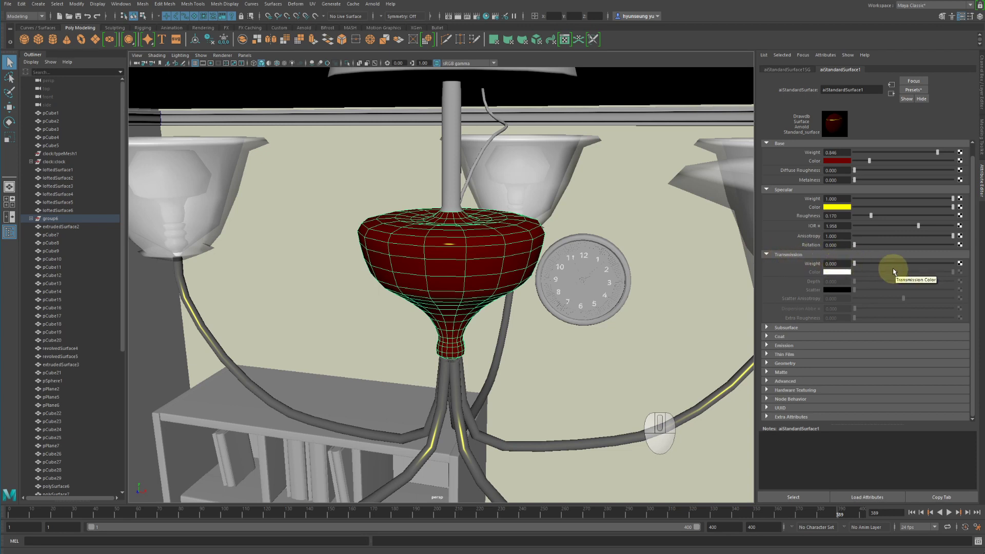
pyautogui.moveTo(895, 269); pyautogui.dragTo(940, 267)
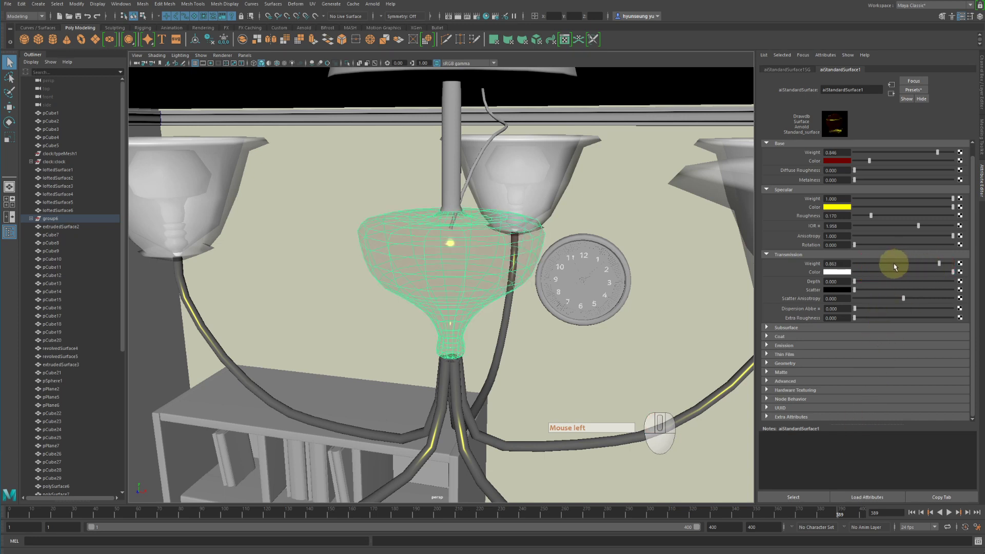
pyautogui.moveTo(894, 267); pyautogui.dragTo(958, 262)
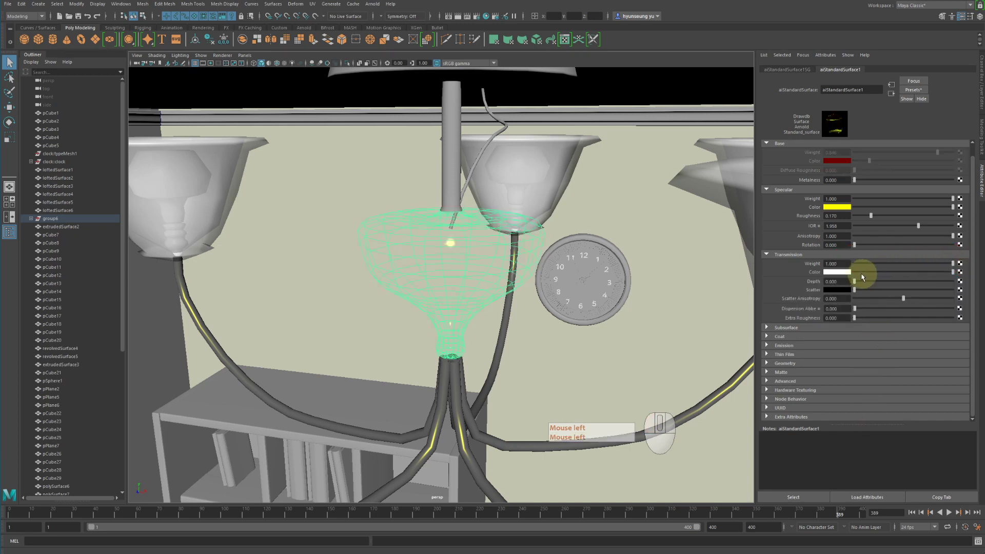
# Try a red Transmission colour with a raised Depth, then return Depth to 0 and set the colour to off-white.
pyautogui.click(833, 273)
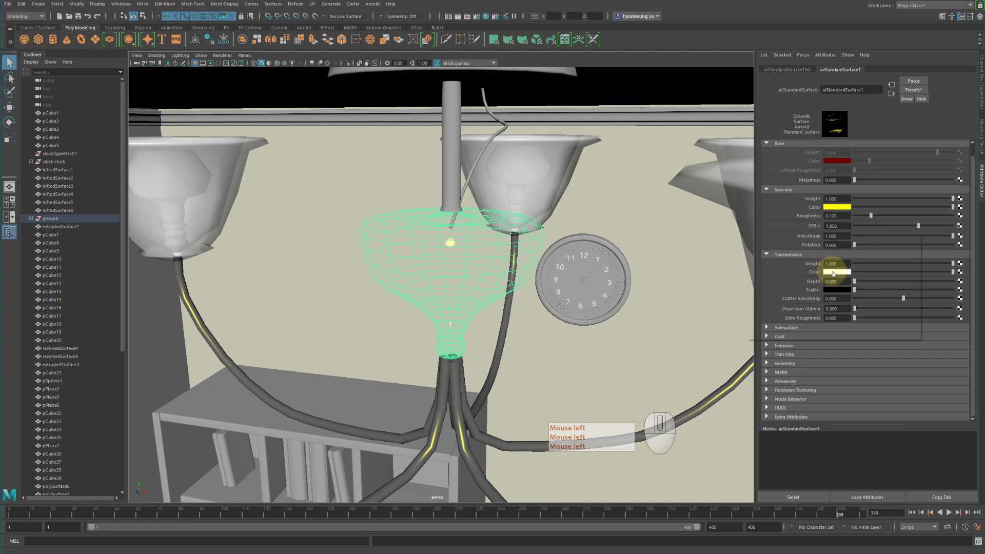
pyautogui.click(801, 250)
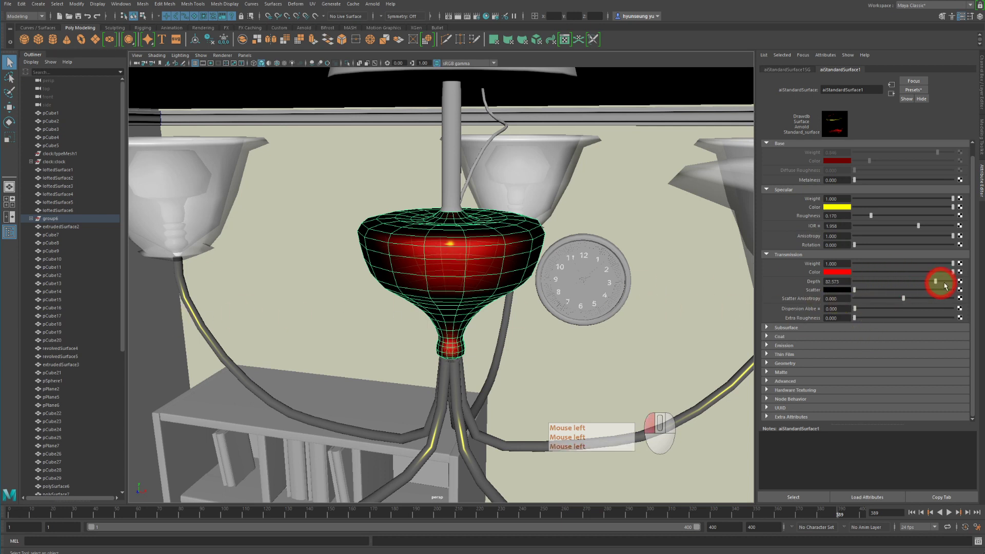
pyautogui.moveTo(820, 281); pyautogui.dragTo(857, 279)
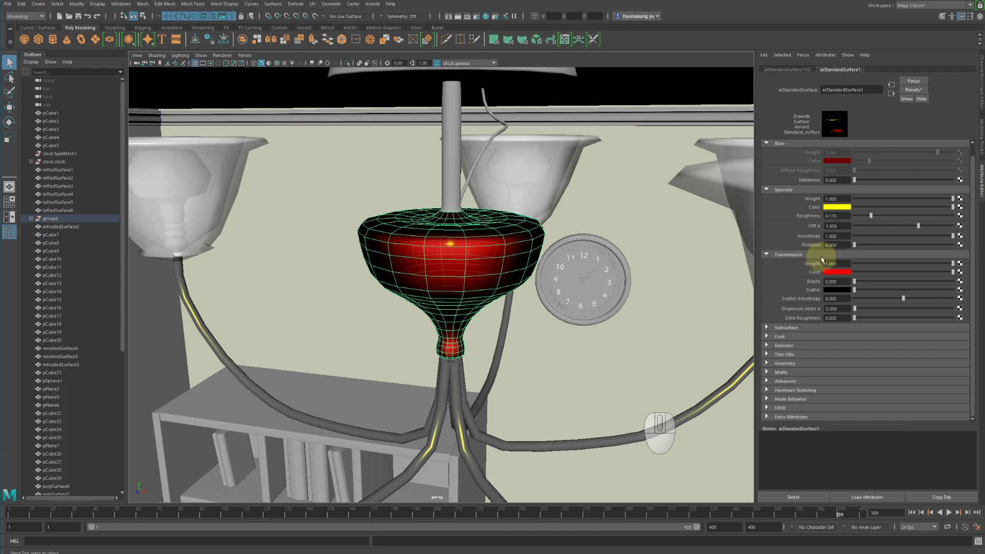
pyautogui.moveTo(879, 272); pyautogui.dragTo(937, 273)
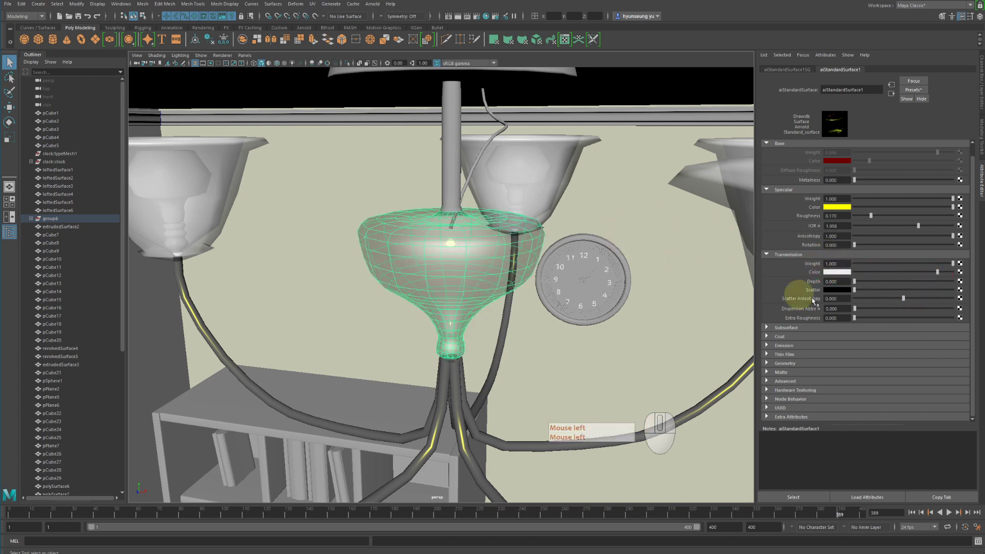
# Expand the Subsurface attributes and compare Transmission weights of 1 and 0, finishing at 0.
pyautogui.click(790, 327)
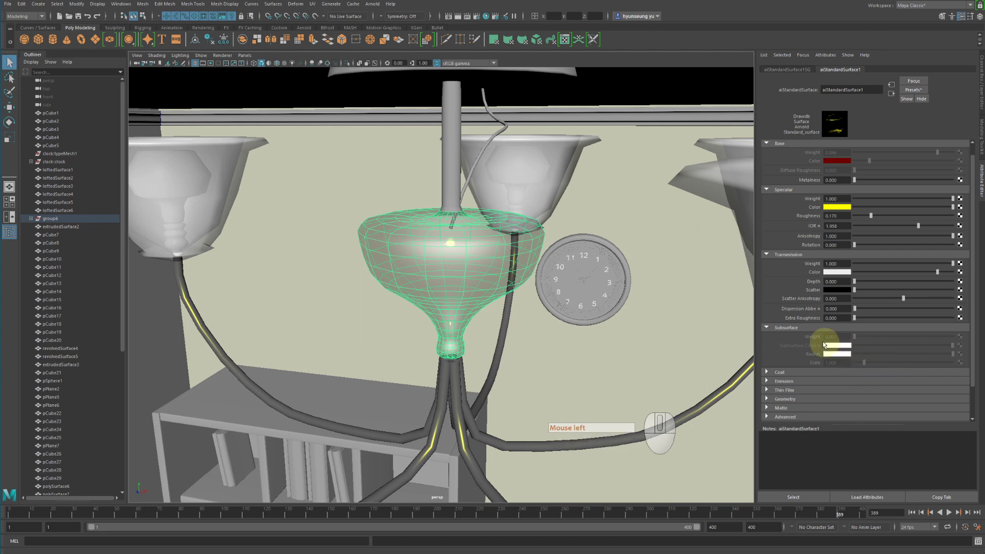
pyautogui.scroll(-2, 829, 347)
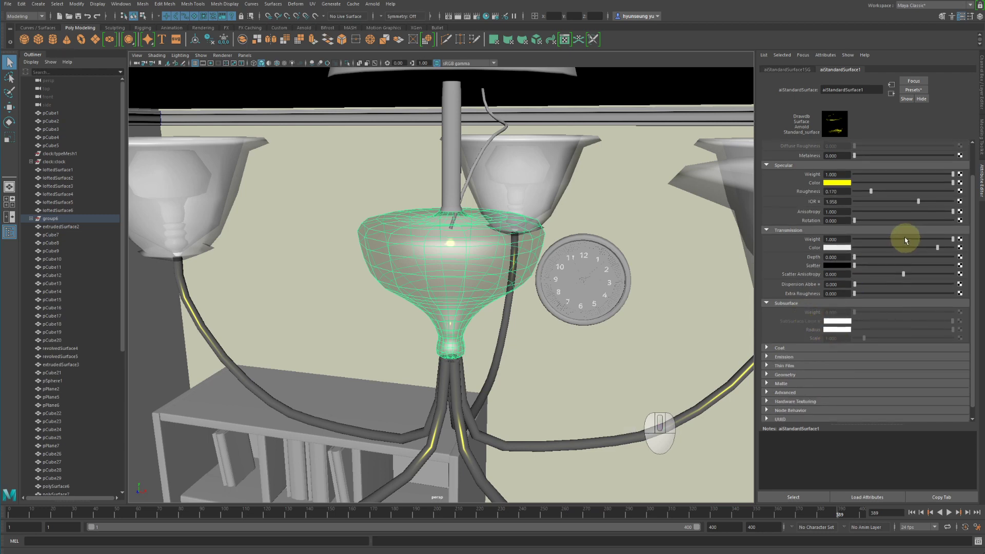
pyautogui.moveTo(903, 239); pyautogui.dragTo(961, 241)
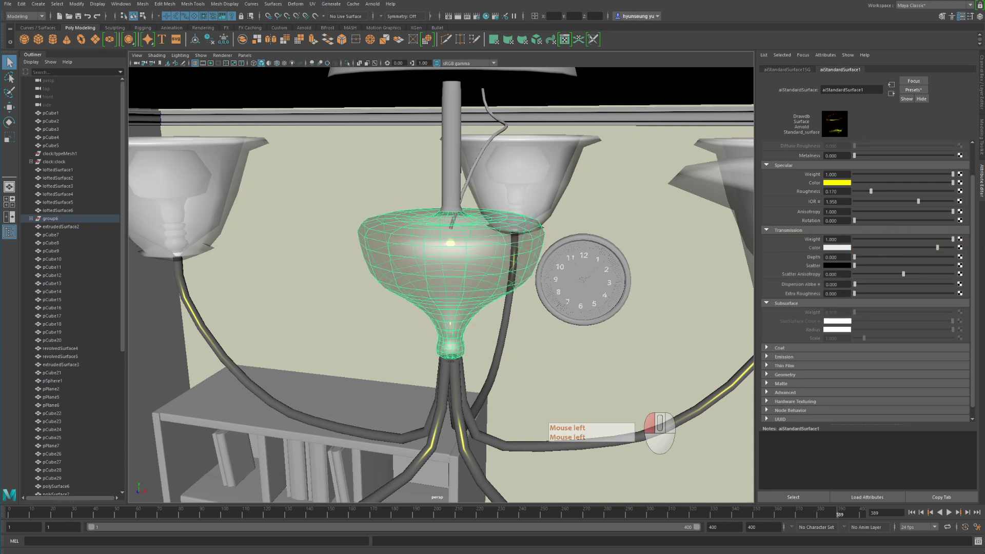
pyautogui.moveTo(891, 232); pyautogui.dragTo(827, 227)
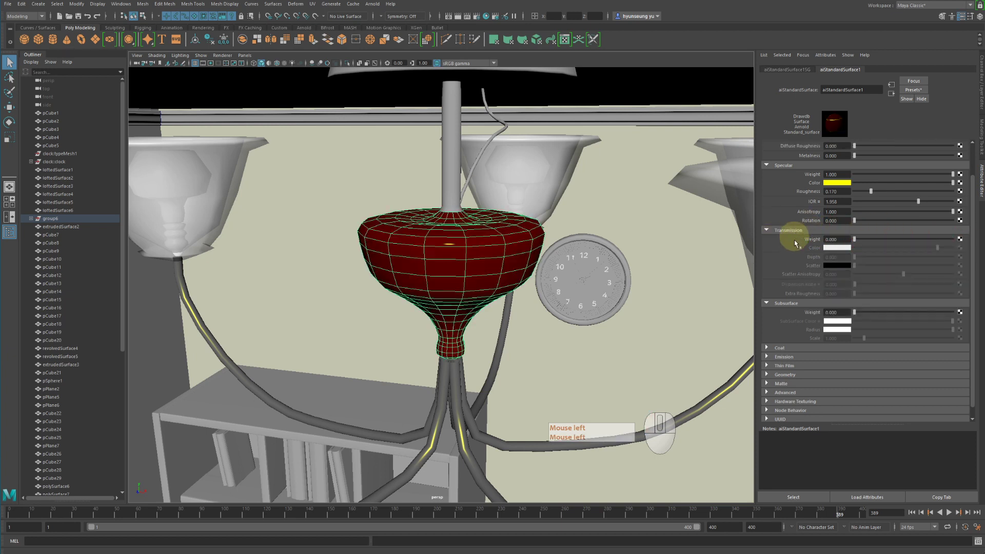
pyautogui.moveTo(863, 239); pyautogui.dragTo(981, 266)
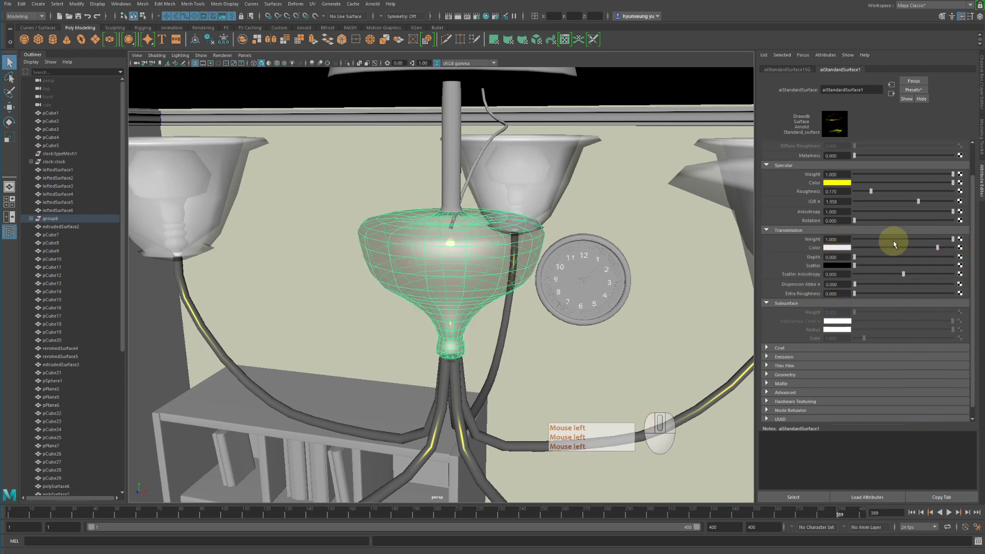
pyautogui.moveTo(899, 243); pyautogui.dragTo(792, 237)
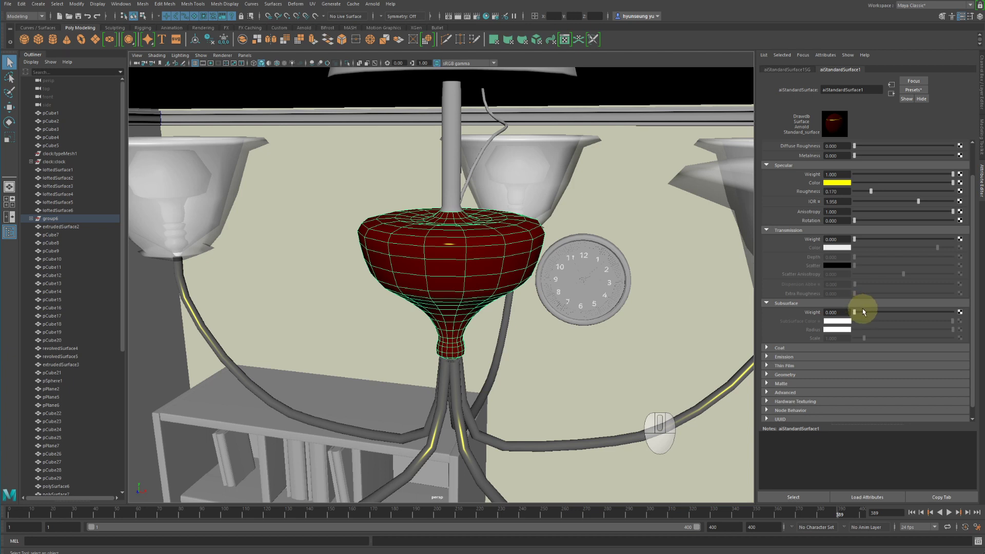
# Set the Subsurface weight to 0.635, then expand the Coat attributes and set the Coat weight to 1.
pyautogui.moveTo(862, 311); pyautogui.dragTo(918, 317)
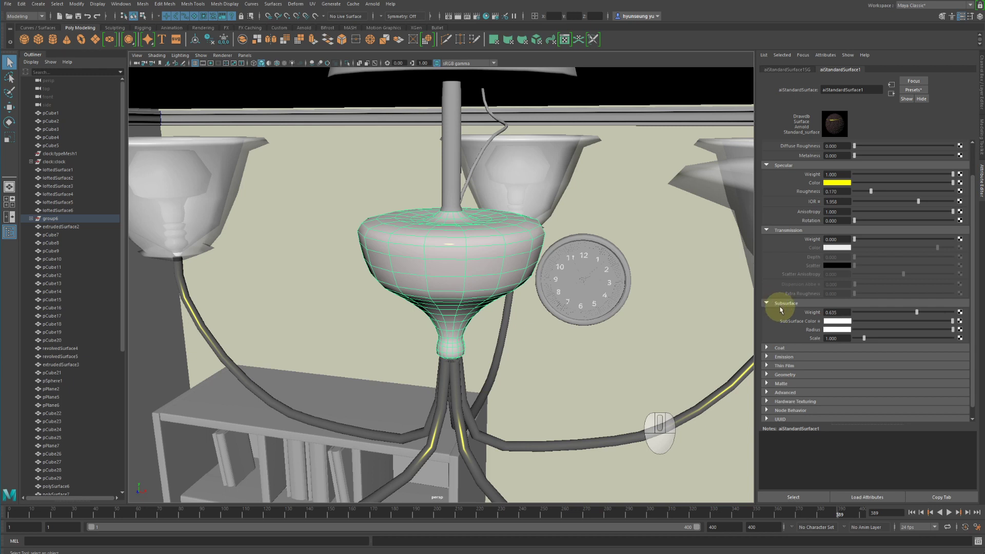
pyautogui.scroll(-1, 830, 330)
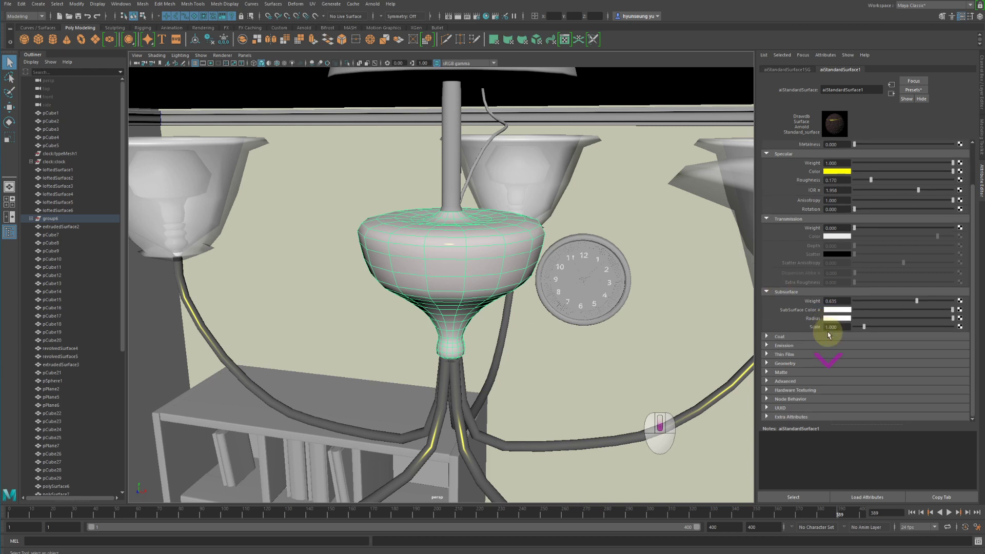
pyautogui.click(779, 336)
pyautogui.scroll(-4, 918, 345)
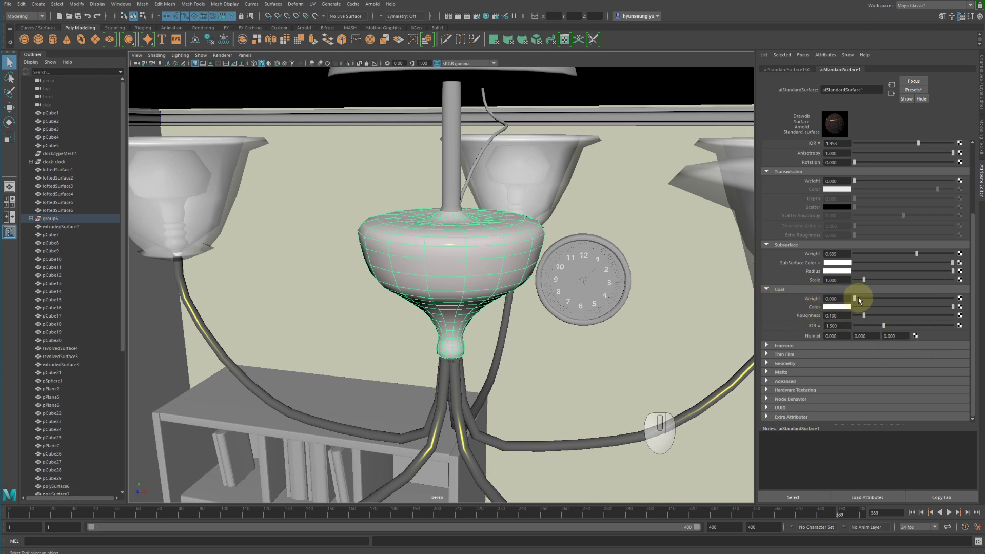
pyautogui.moveTo(860, 297)
pyautogui.mouseDown()
pyautogui.moveTo(950, 297)
pyautogui.moveTo(782, 285)
pyautogui.moveTo(982, 299)
pyautogui.mouseUp()
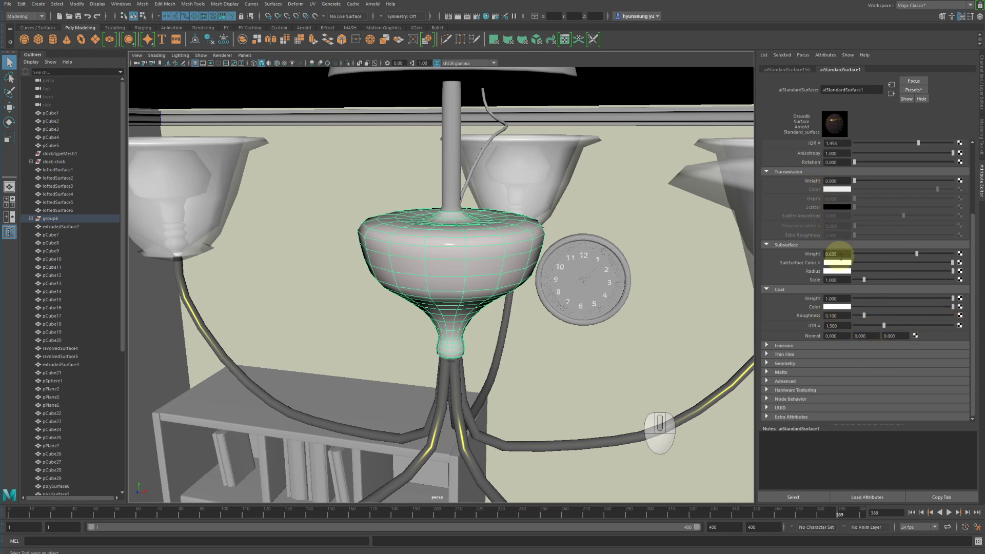
# Review the material's attributes from Base and Specular down to Subsurface and Coat.
pyautogui.scroll(3, 854, 328)
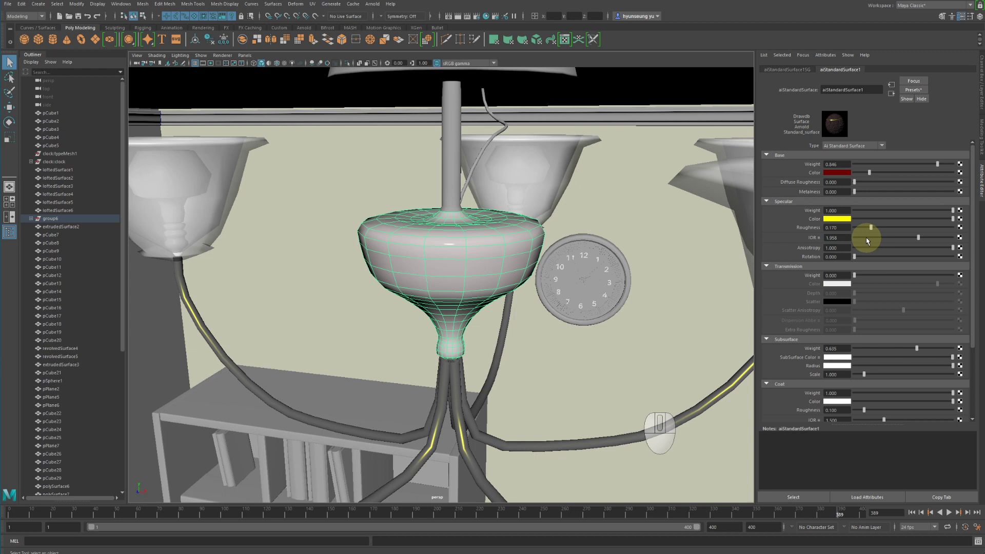
pyautogui.scroll(-3, 872, 272)
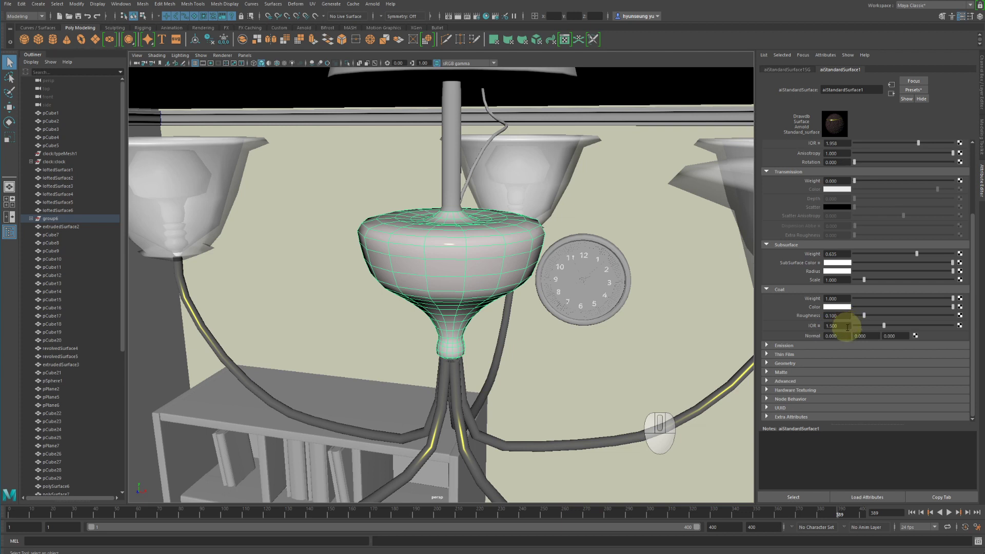
pyautogui.scroll(5, 846, 332)
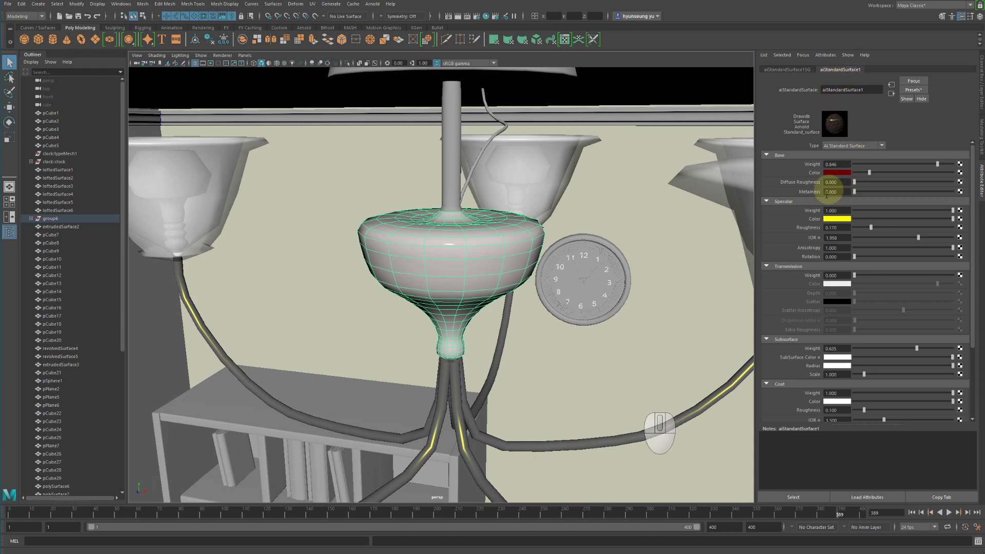
pyautogui.scroll(-3, 829, 190)
pyautogui.scroll(3, 858, 274)
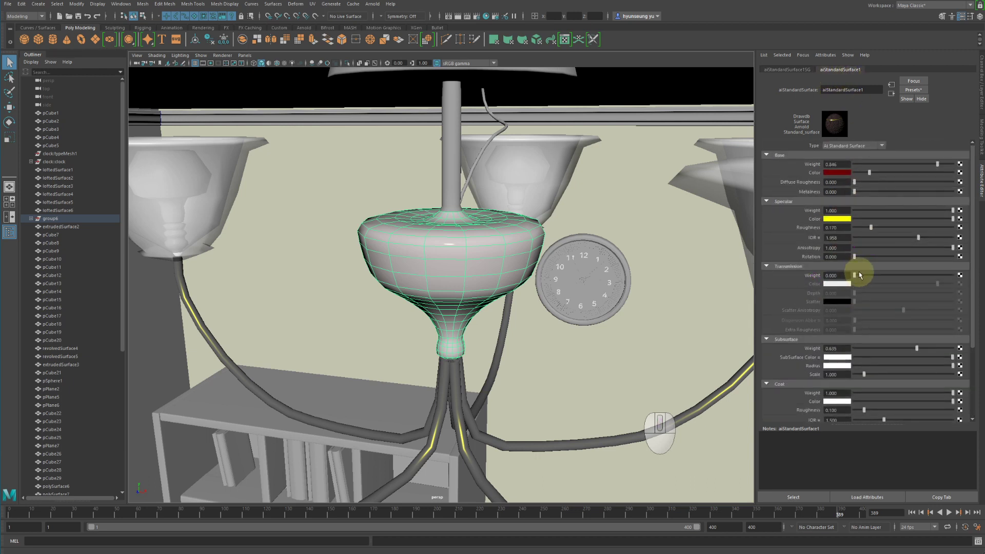